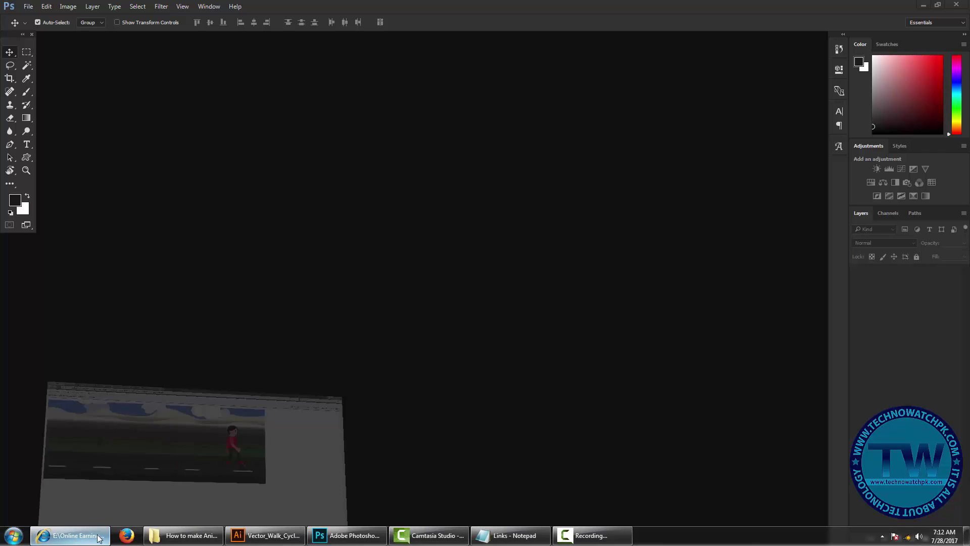
- Preview the finished walking-guy GIF, then bring back the walk-cycle artwork
{"action": "left_click", "coordinate": [72, 535]}
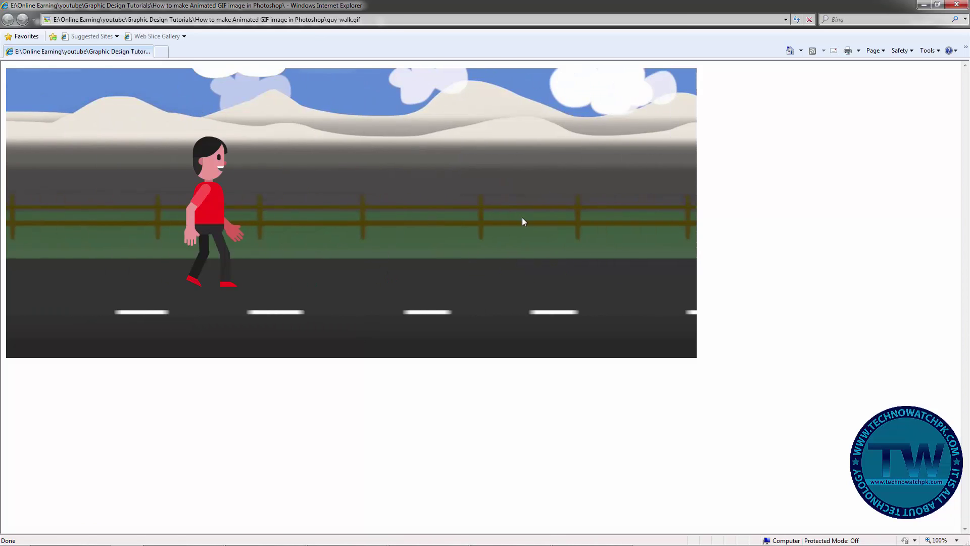
{"action": "left_click", "coordinate": [924, 5]}
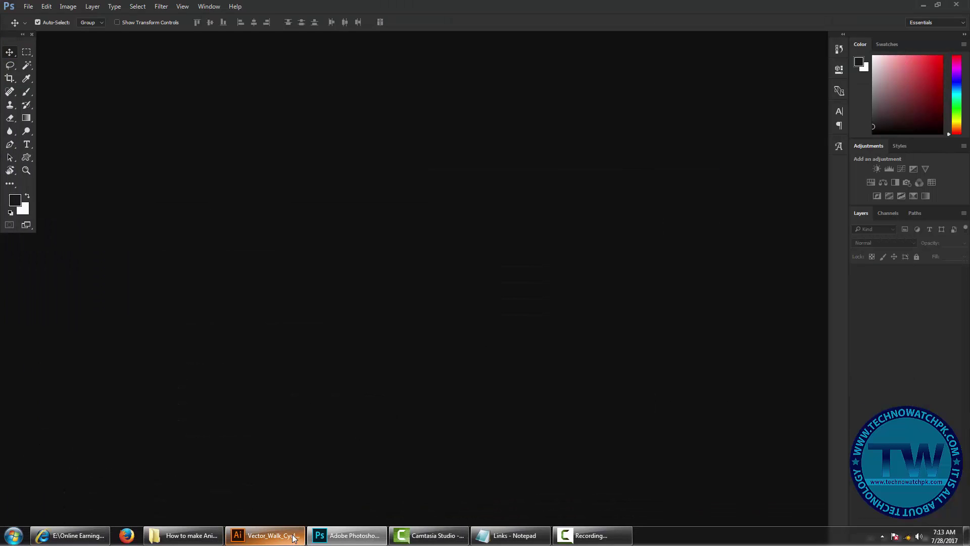
{"action": "mouse_move", "coordinate": [485, 544]}
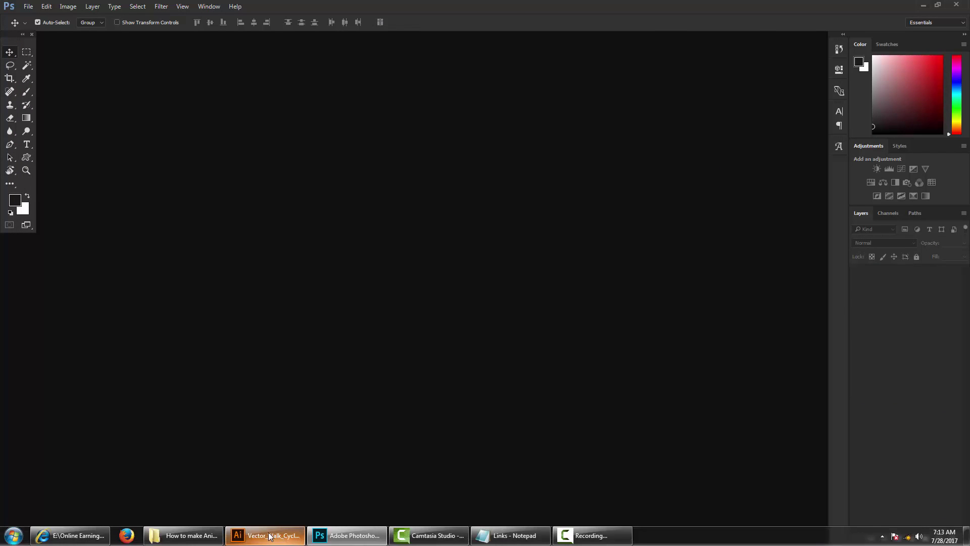
{"action": "left_click", "coordinate": [261, 537]}
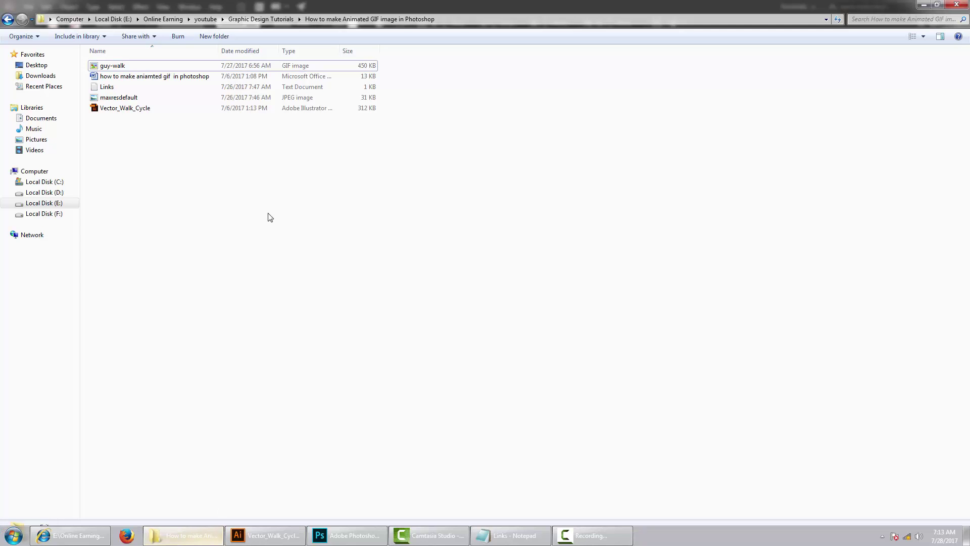
- View the maxresdefault background image, then put the cursor on the Links notes' empty third line
{"action": "left_click", "coordinate": [182, 536]}
{"action": "left_click", "coordinate": [110, 67]}
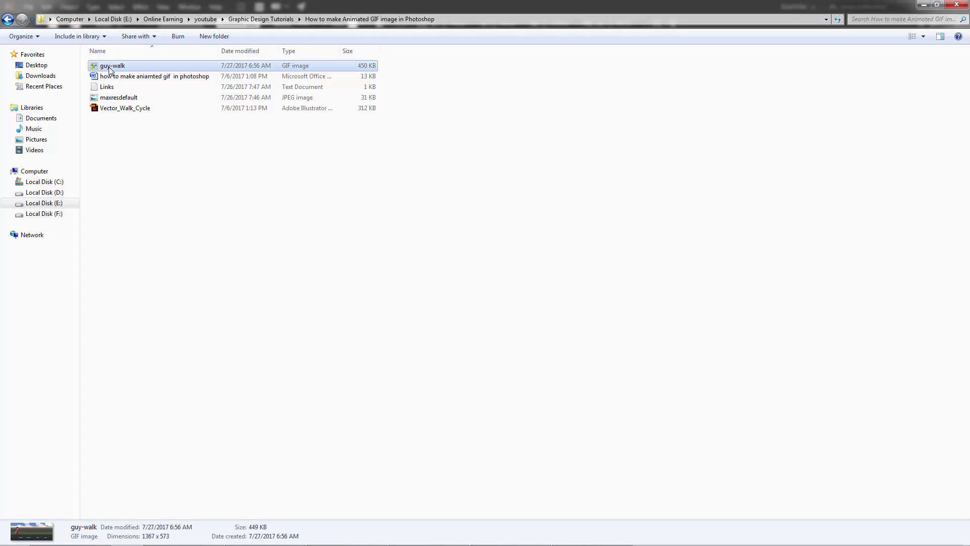
{"action": "double_click", "coordinate": [114, 98]}
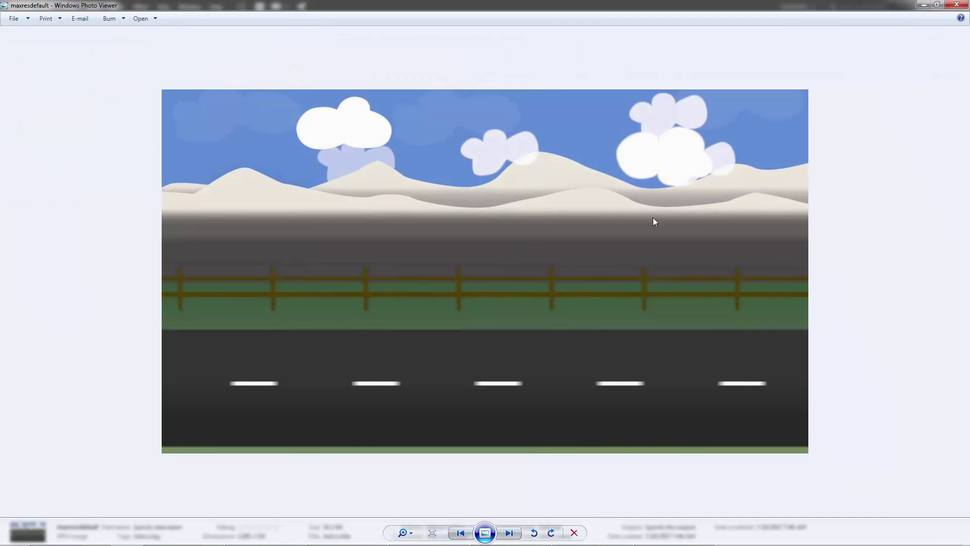
{"action": "left_click", "coordinate": [924, 6]}
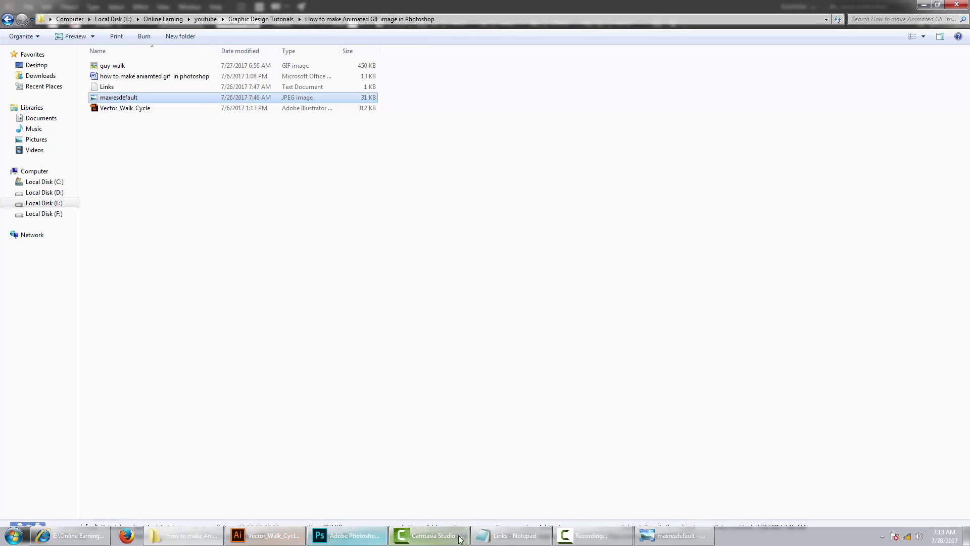
{"action": "left_click", "coordinate": [483, 539]}
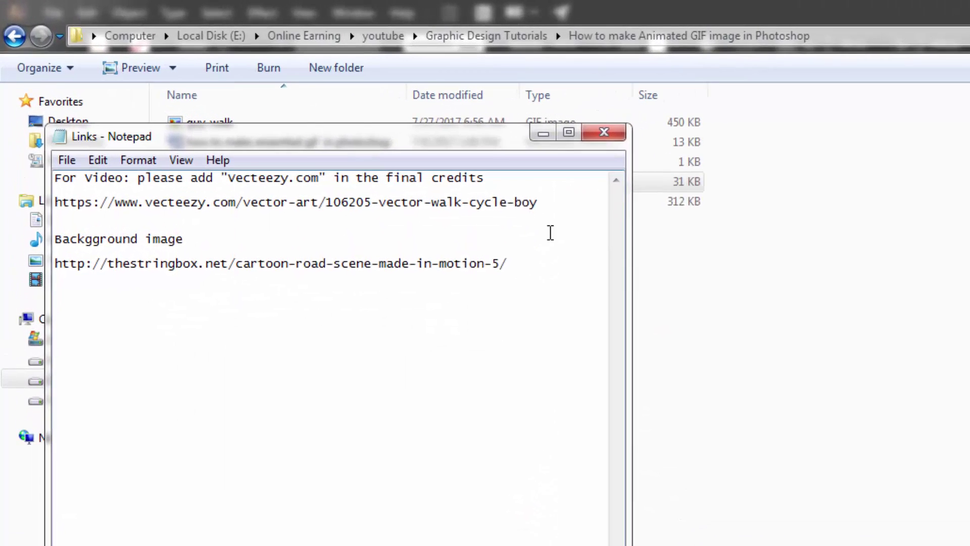
{"action": "left_click", "coordinate": [359, 239]}
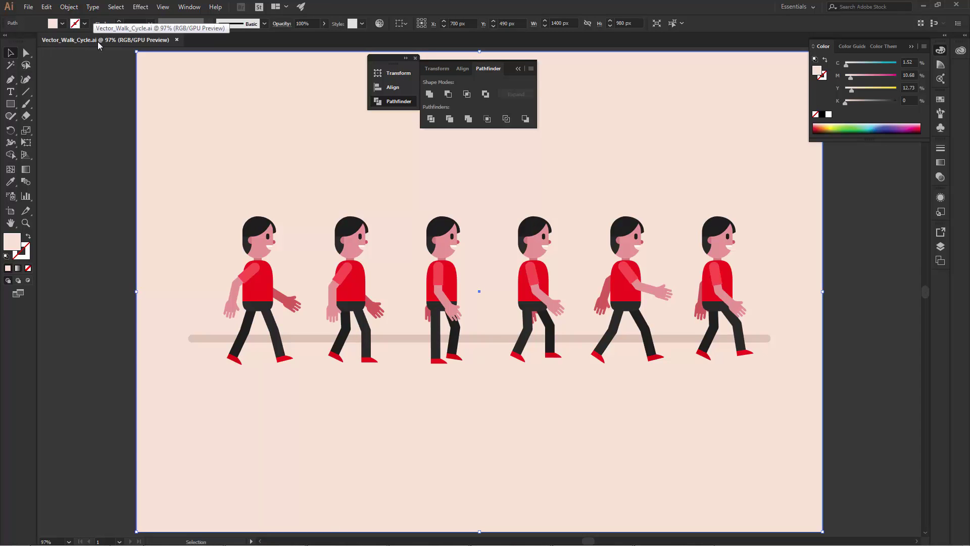
- Select the vecteezy walking-boy link in the Links notes
{"action": "mouse_move", "coordinate": [326, 542]}
{"action": "left_click", "coordinate": [508, 536]}
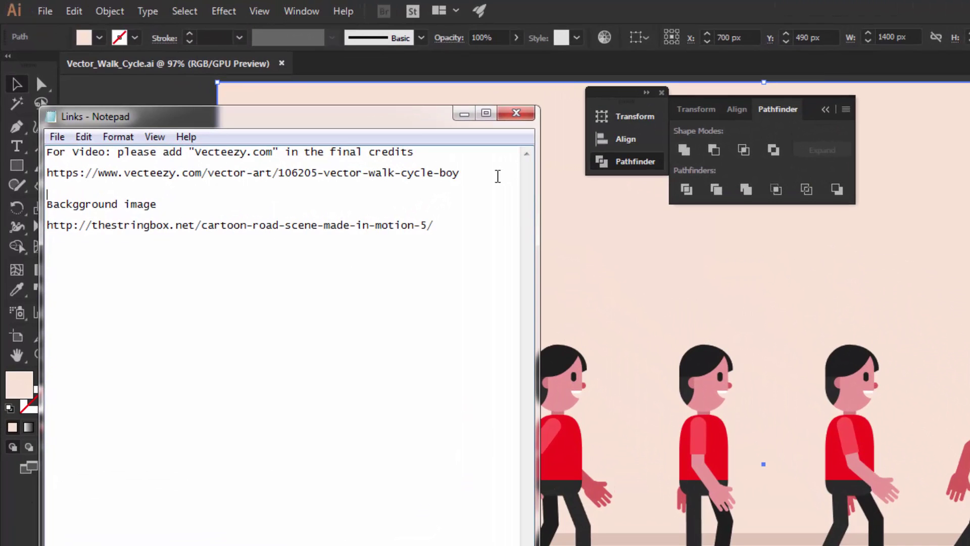
{"action": "left_click_drag", "start_coordinate": [493, 174], "coordinate": [47, 173]}
{"action": "left_click", "coordinate": [53, 176]}
{"action": "key", "text": "shift+End"}
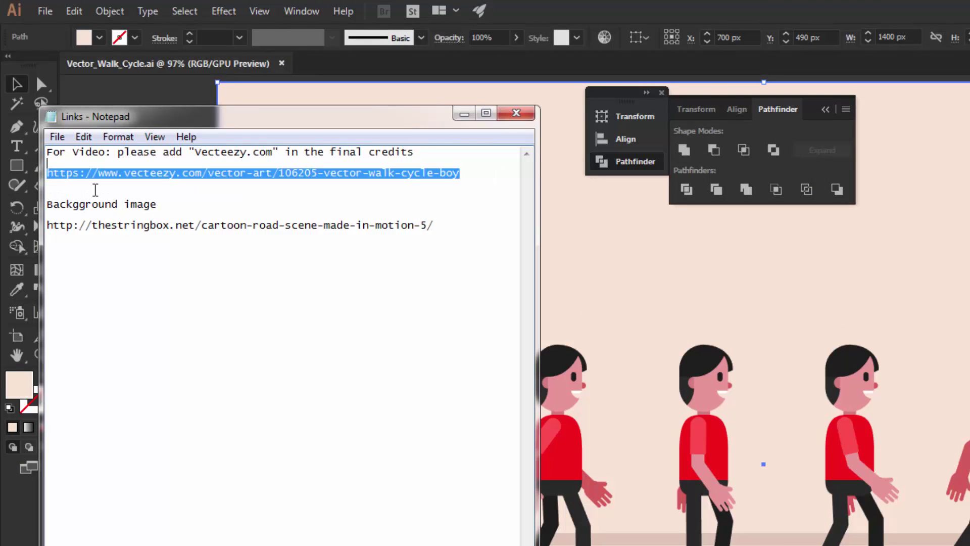
{"action": "left_click", "coordinate": [137, 213]}
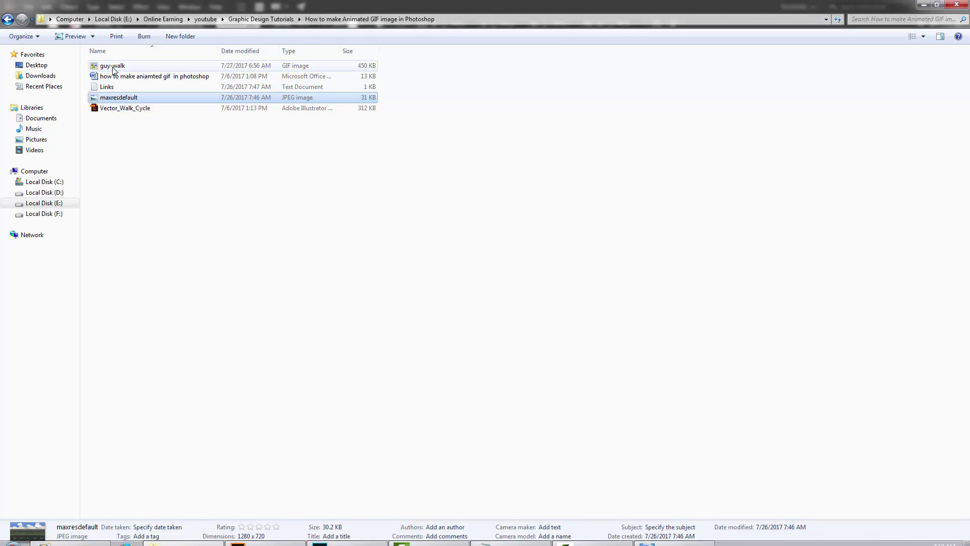
- Preview maxresdefault again, then select the thestringbox background image link
{"action": "double_click", "coordinate": [114, 97]}
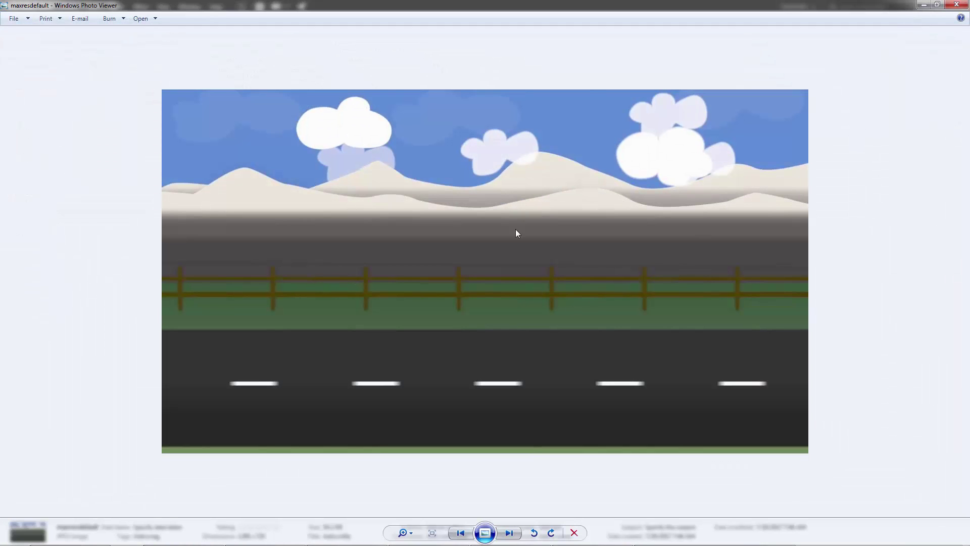
{"action": "left_click", "coordinate": [921, 5]}
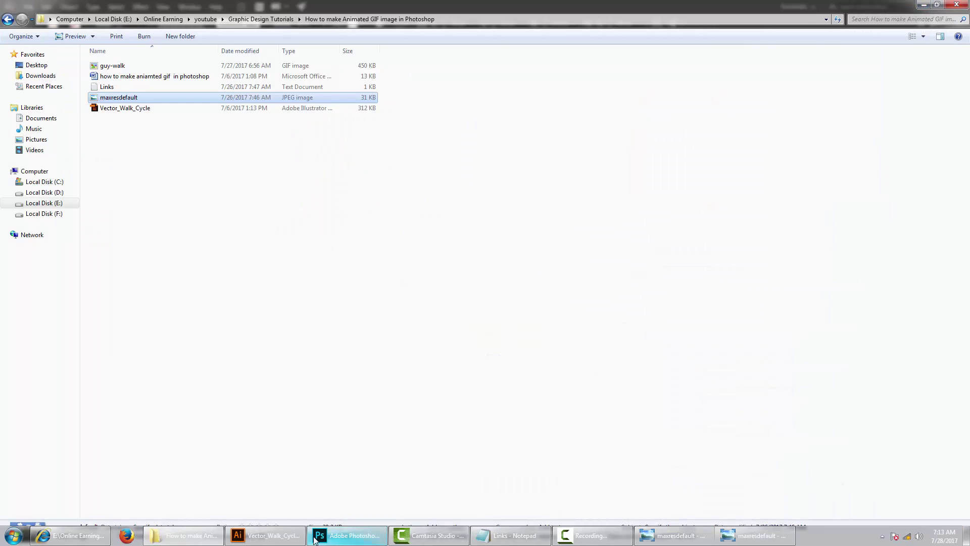
{"action": "left_click_drag", "start_coordinate": [527, 262], "coordinate": [10, 262]}
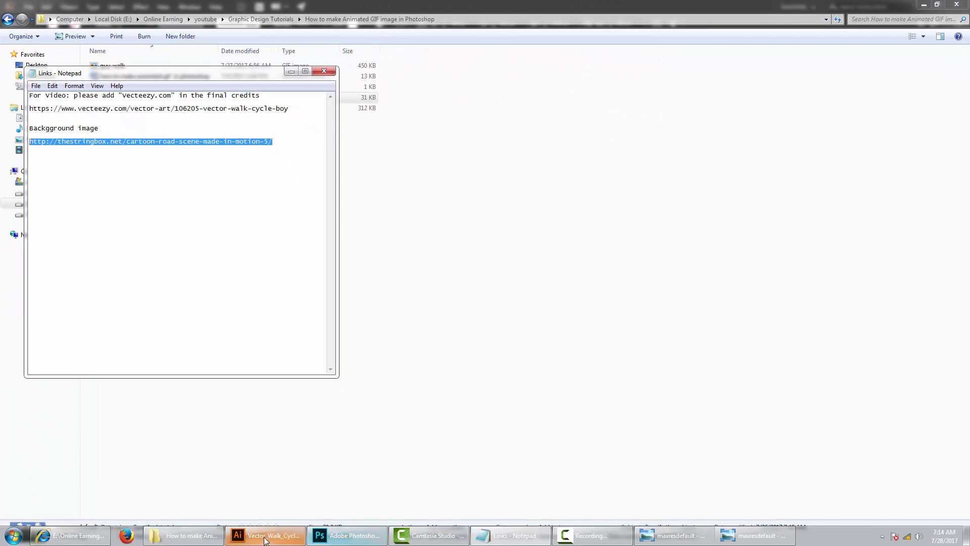
- Select the six-figure walk-cycle group in Illustrator, copy it, and minimize Illustrator
{"action": "left_click", "coordinate": [266, 536]}
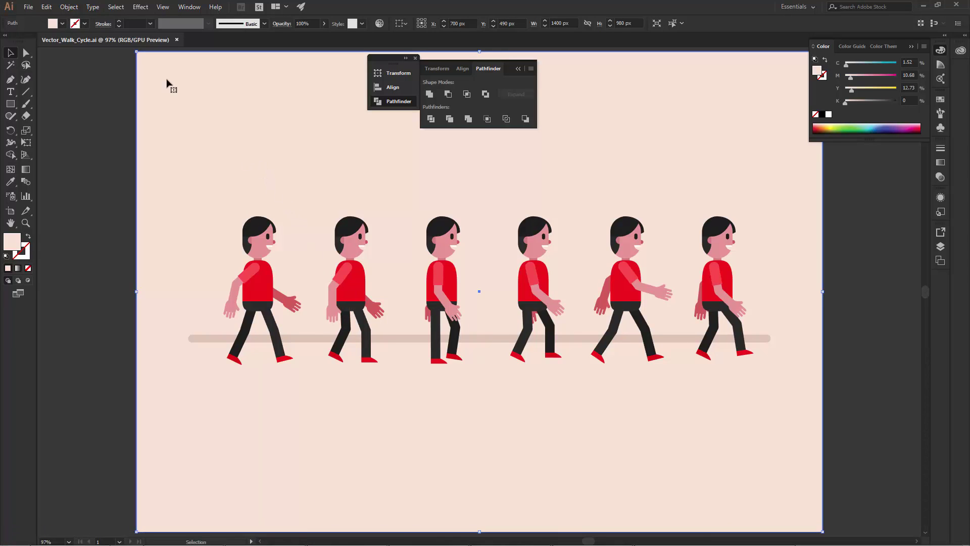
{"action": "left_click", "coordinate": [349, 227]}
{"action": "left_click", "coordinate": [402, 205]}
{"action": "left_click", "coordinate": [362, 236]}
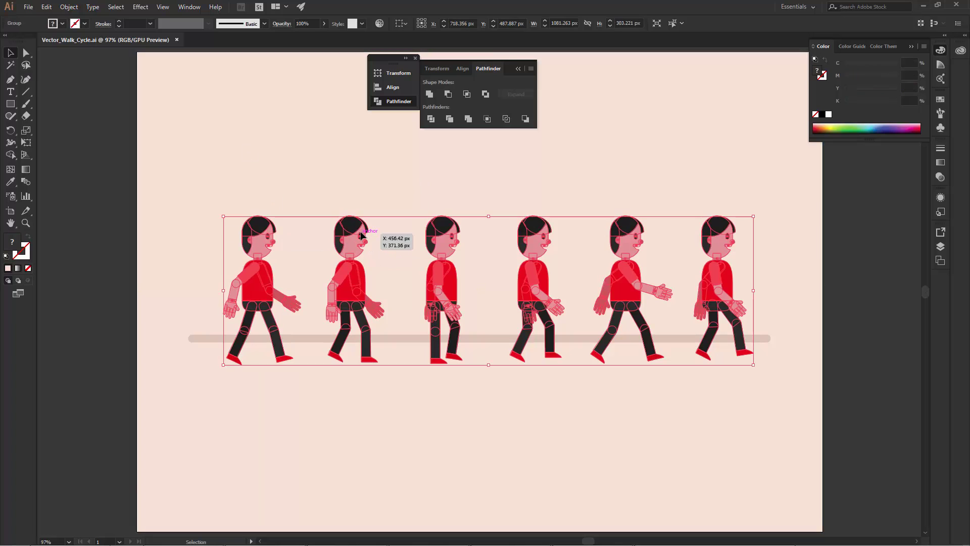
{"action": "left_click", "coordinate": [394, 190]}
{"action": "left_click", "coordinate": [350, 261]}
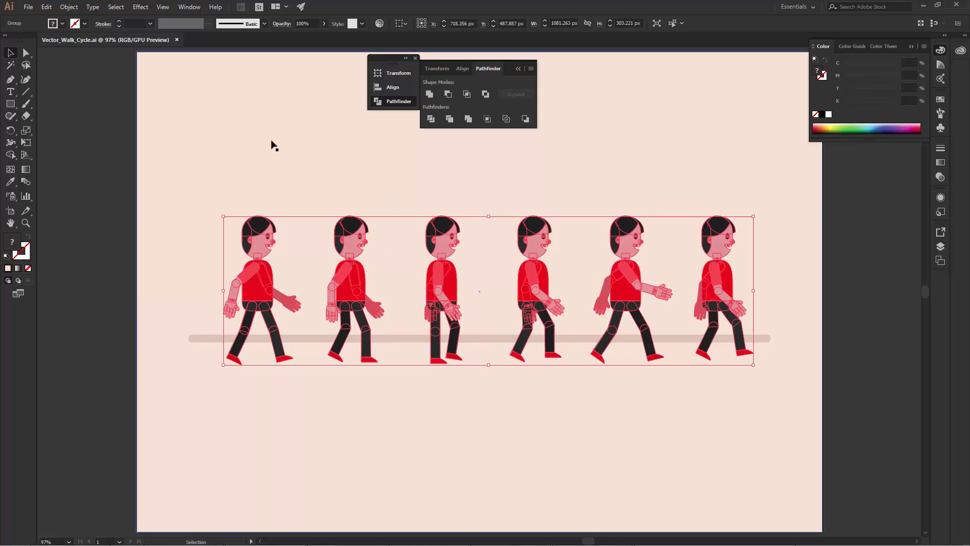
{"action": "left_click", "coordinate": [47, 7]}
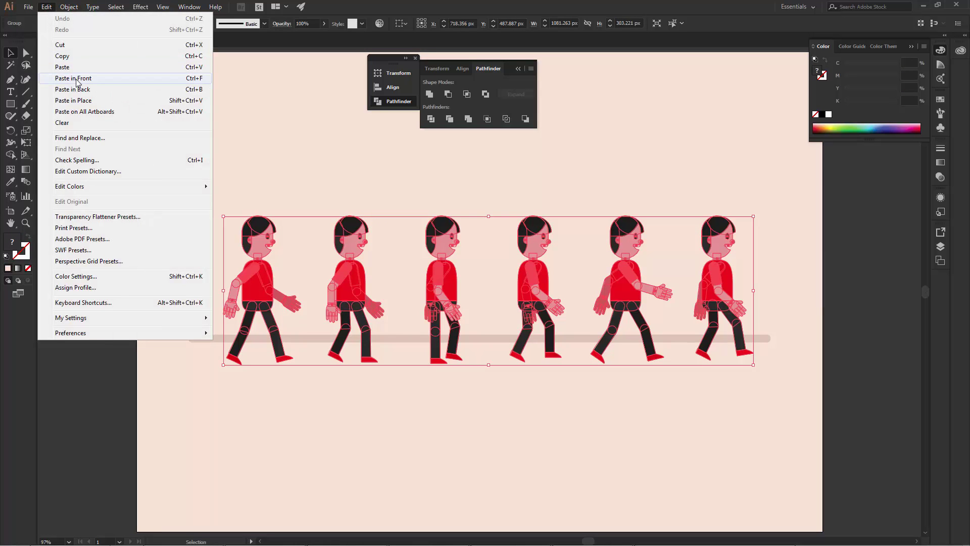
{"action": "left_click", "coordinate": [74, 58]}
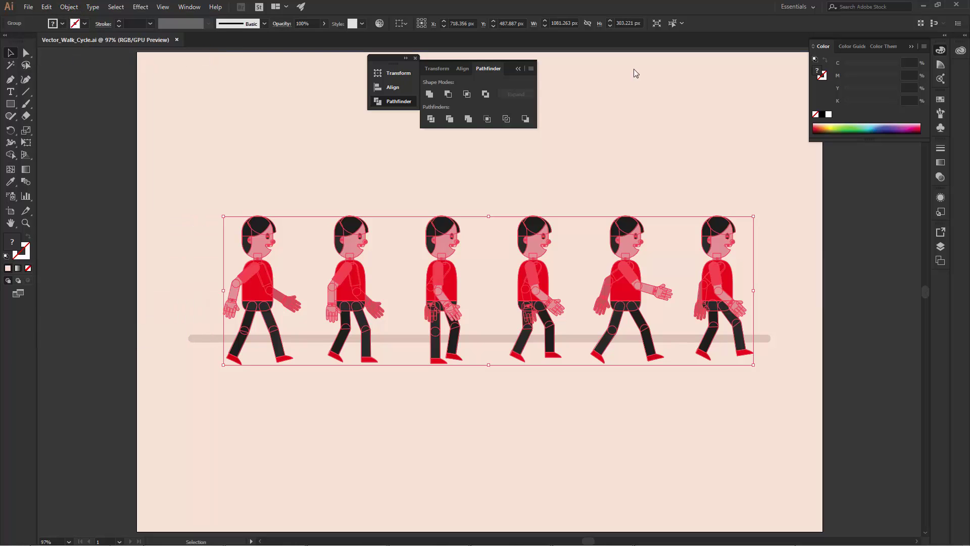
{"action": "left_click", "coordinate": [920, 7]}
{"action": "mouse_move", "coordinate": [535, 540]}
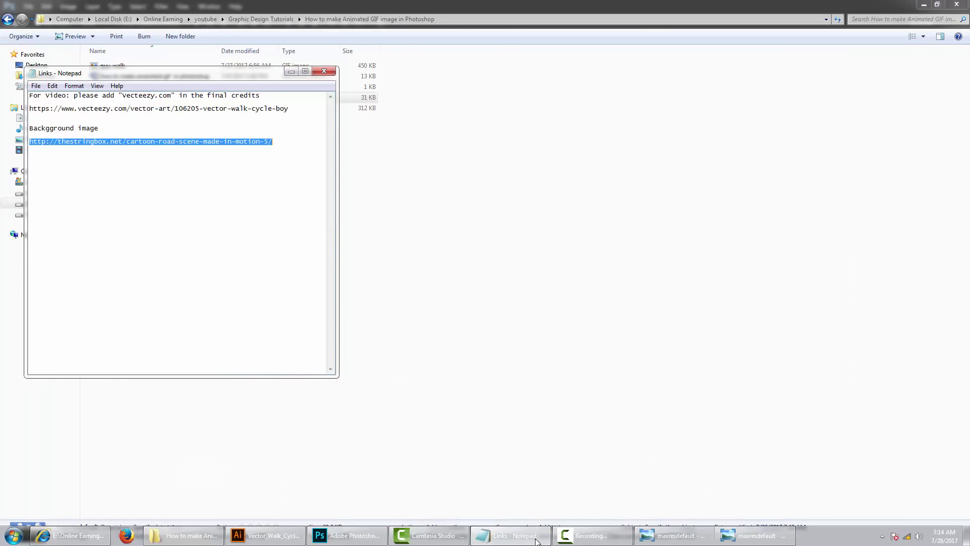
- Create a new 1081 × 303 Photoshop document
{"action": "left_click", "coordinate": [350, 536]}
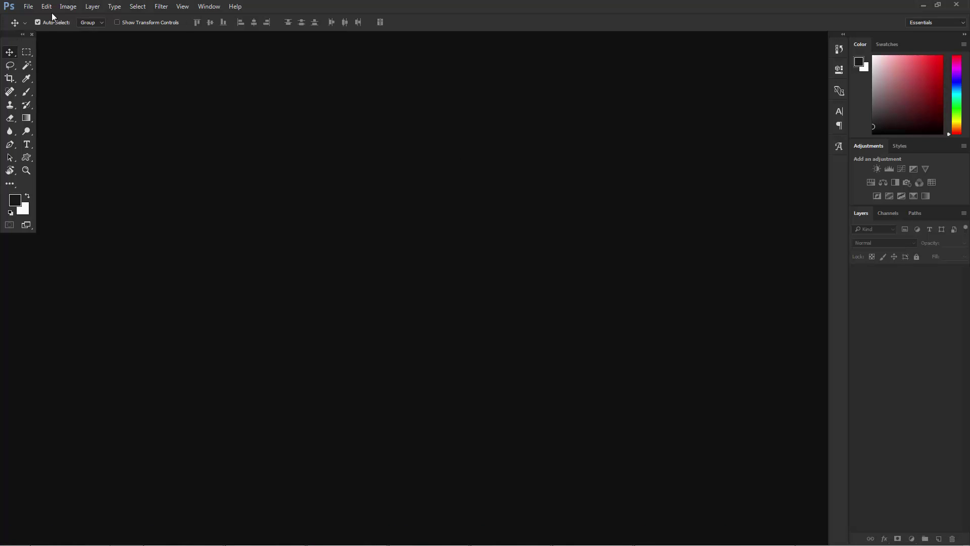
{"action": "left_click", "coordinate": [29, 6]}
{"action": "left_click", "coordinate": [37, 20]}
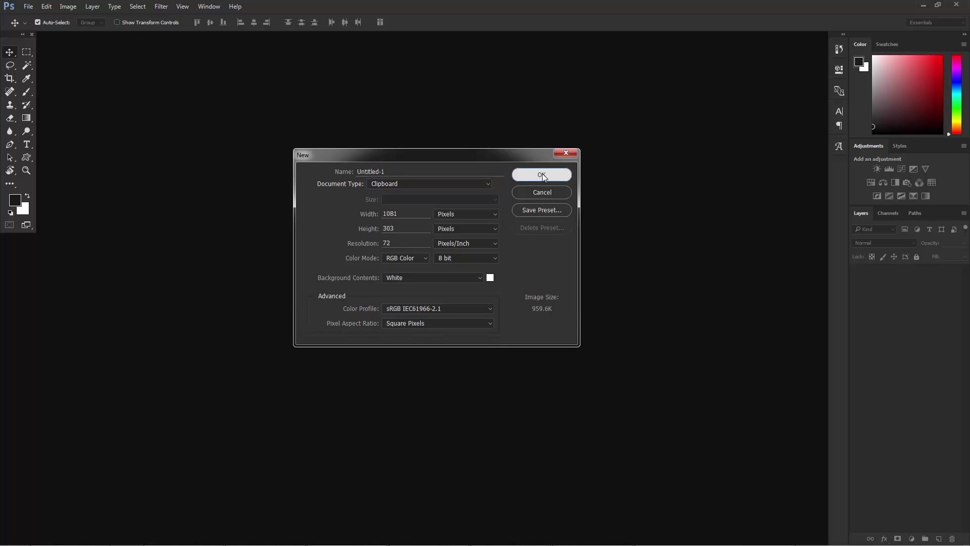
{"action": "left_click", "coordinate": [541, 173]}
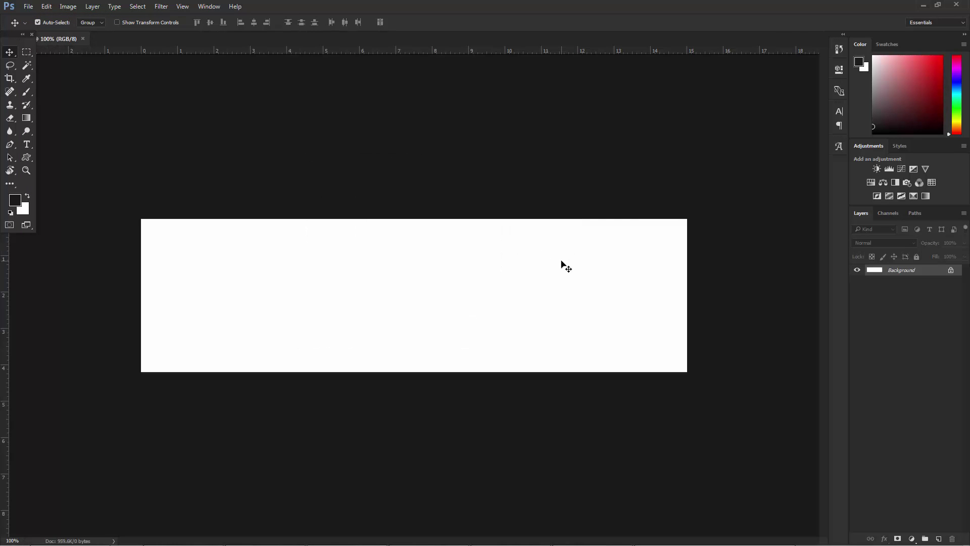
- Paste the copied walking figures into the document as pixels
{"action": "left_click", "coordinate": [49, 11]}
{"action": "left_click", "coordinate": [54, 88]}
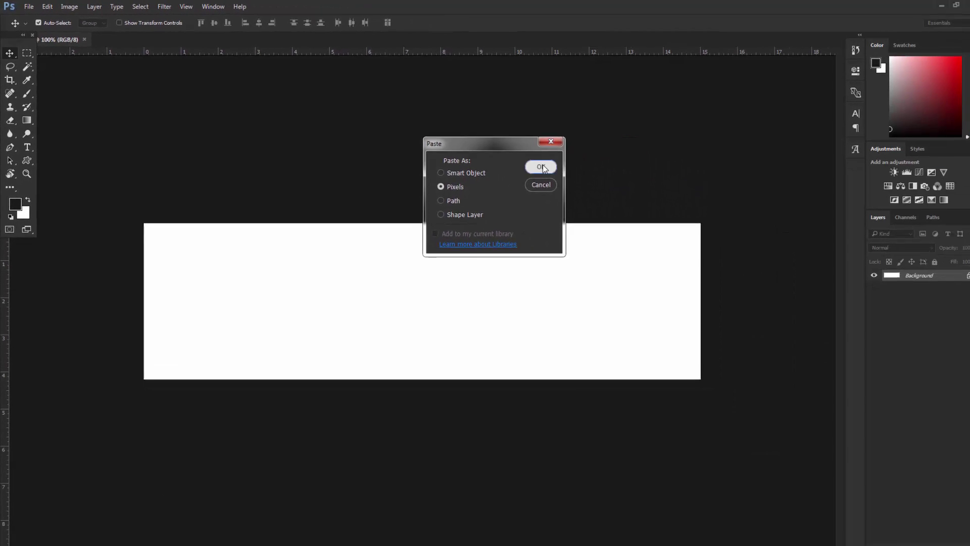
{"action": "left_click", "coordinate": [844, 263]}
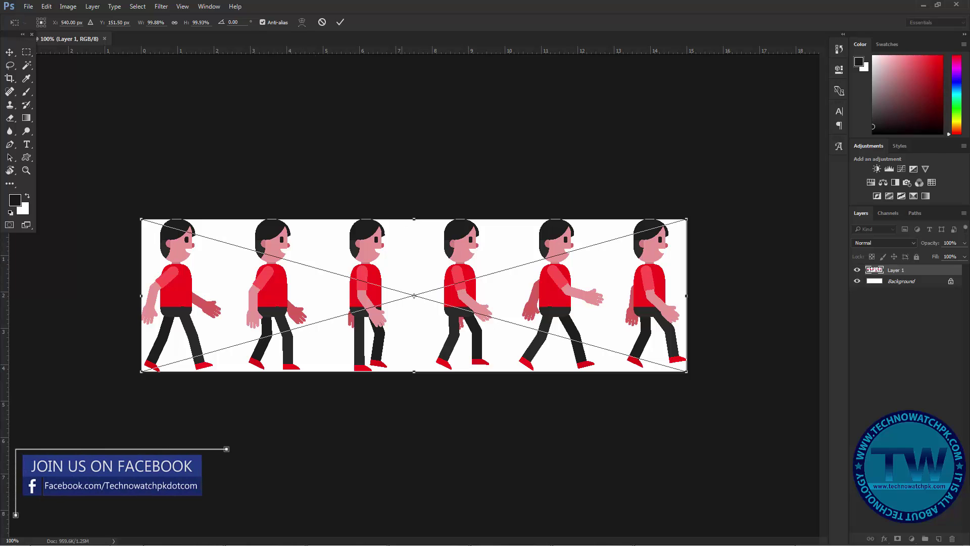
- Commit the pasted figures and crop the canvas to a white strip around them
{"action": "left_click", "coordinate": [338, 23]}
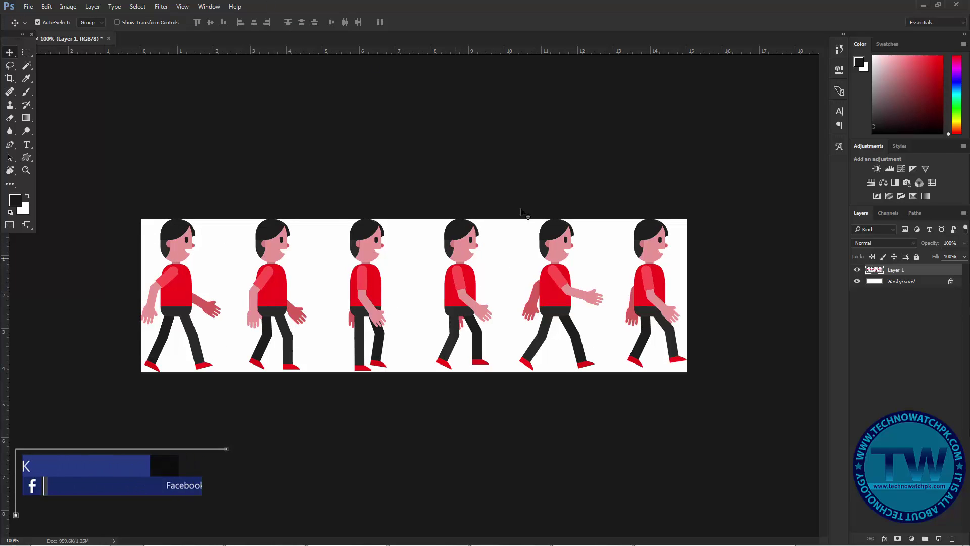
{"action": "key", "text": "c"}
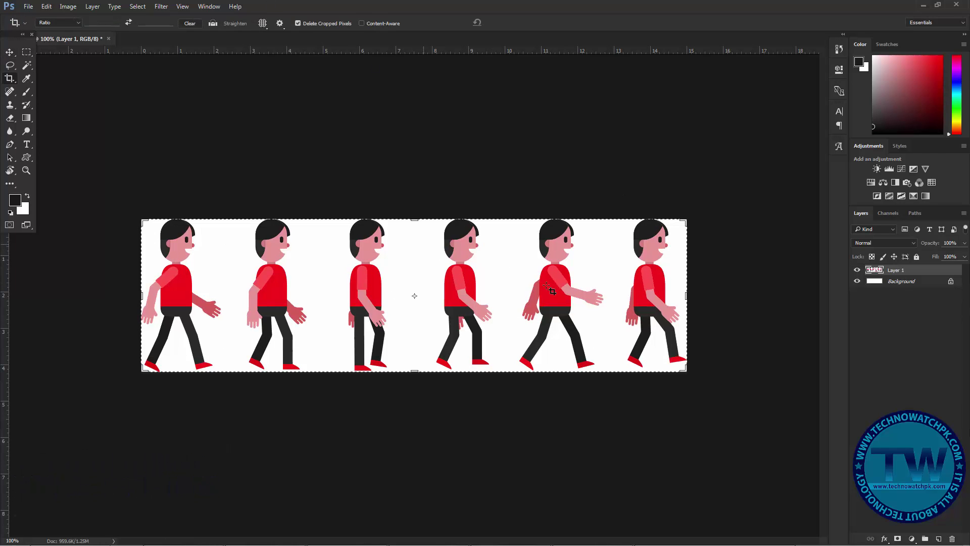
{"action": "left_click_drag", "start_coordinate": [687, 295], "coordinate": [720, 295]}
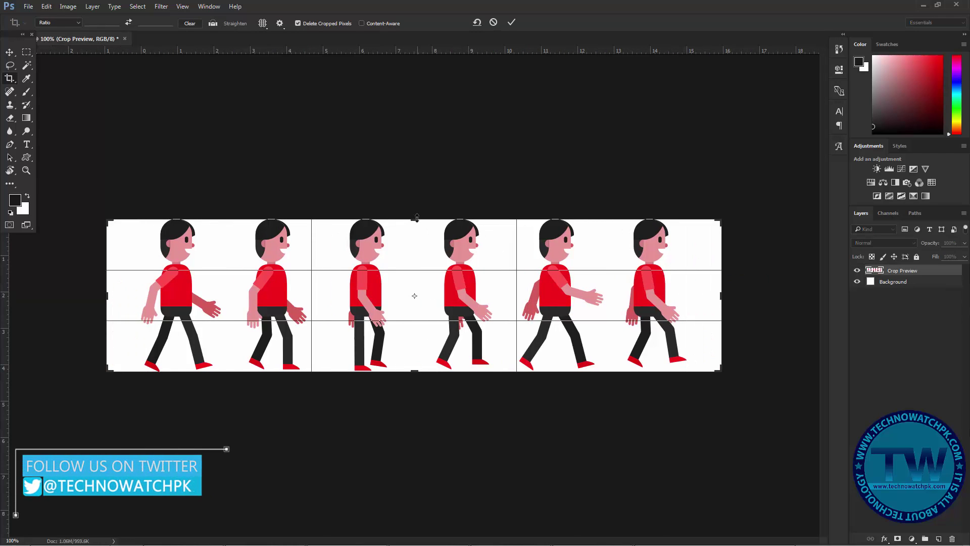
{"action": "left_click_drag", "start_coordinate": [415, 218], "coordinate": [415, 194]}
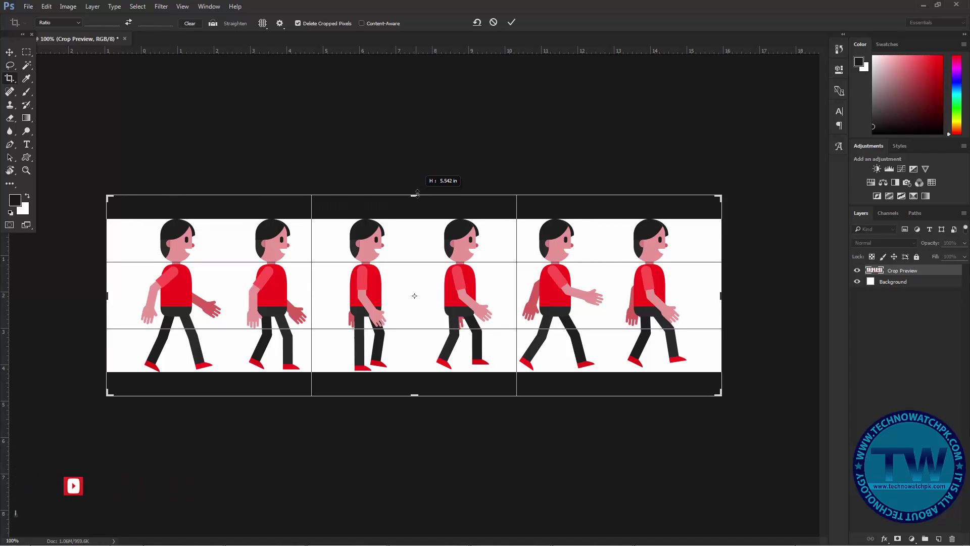
{"action": "left_click_drag", "start_coordinate": [416, 193], "coordinate": [415, 190]}
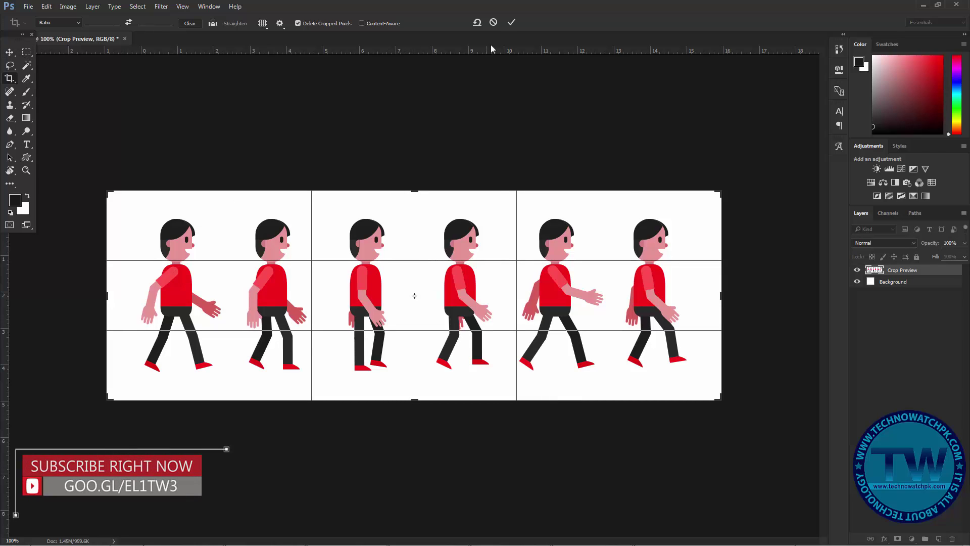
{"action": "left_click", "coordinate": [513, 23]}
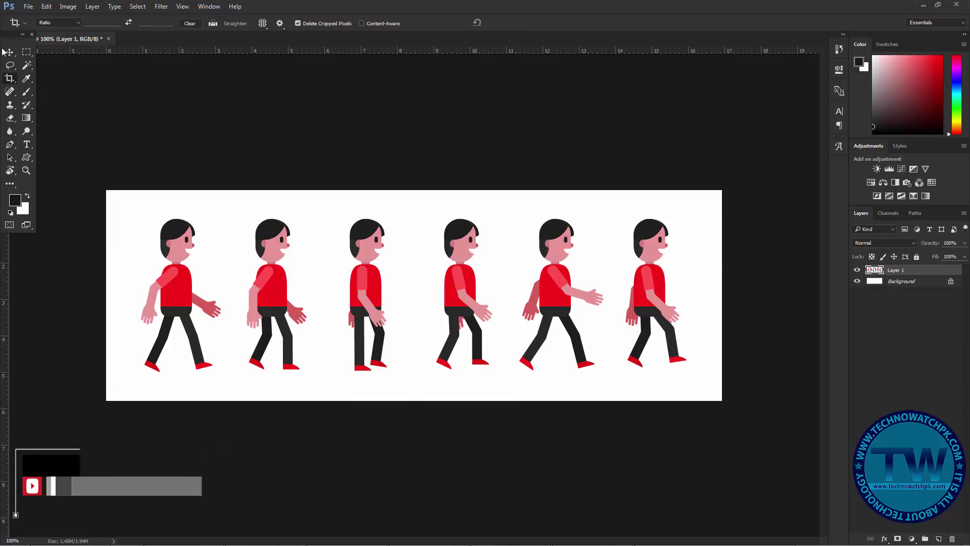
{"action": "key", "text": "v"}
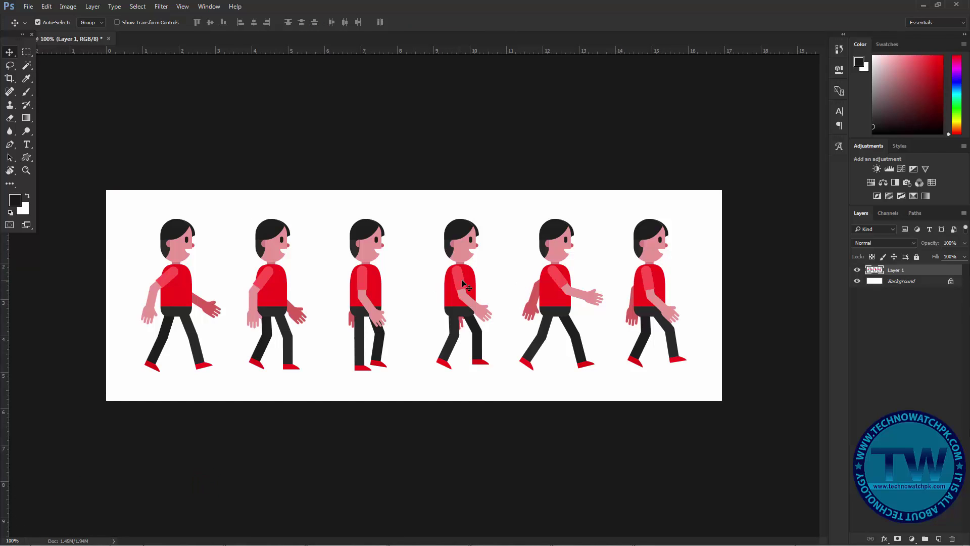
- Nudge the figures into place, then copy the first figure onto its own layer, Layer 2
{"action": "left_click_drag", "start_coordinate": [465, 285], "coordinate": [443, 282]}
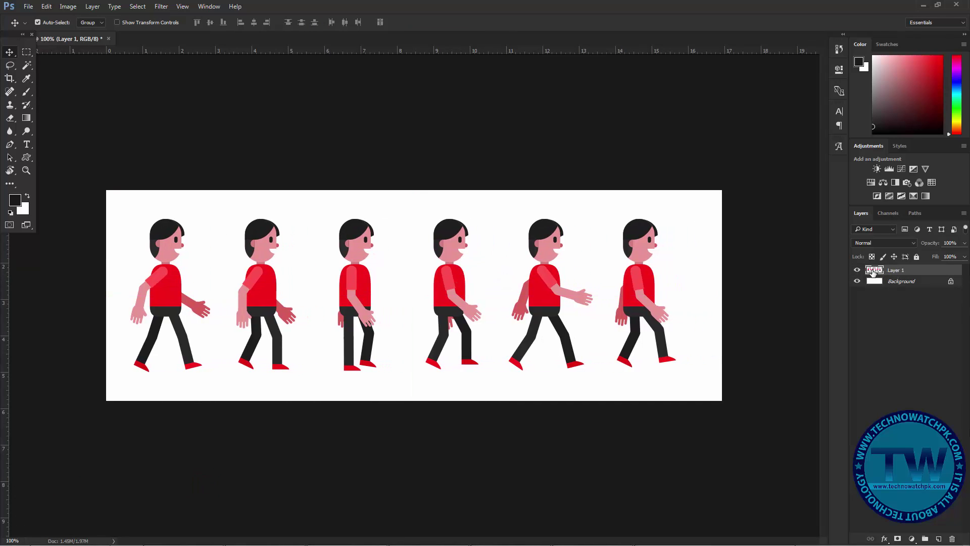
{"action": "left_click_drag", "start_coordinate": [568, 301], "coordinate": [572, 301]}
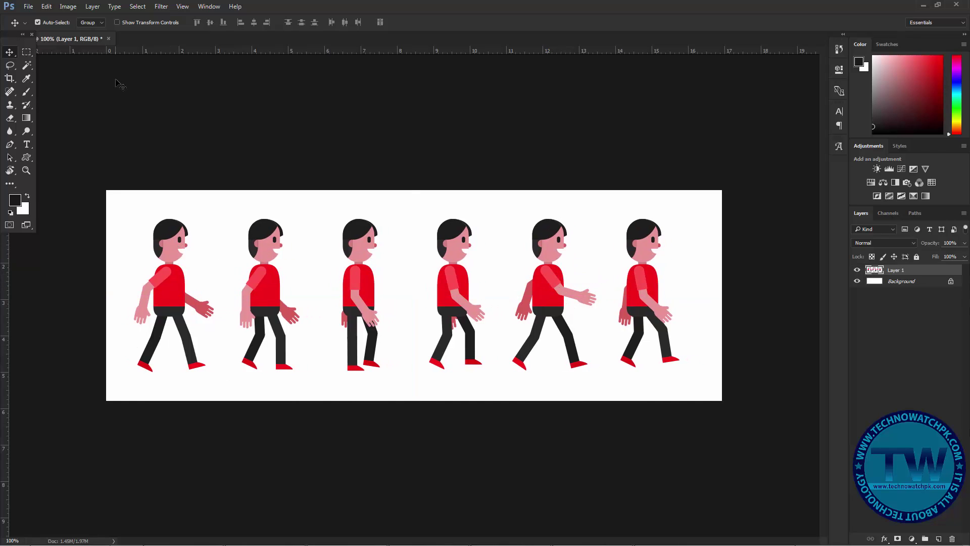
{"action": "left_click", "coordinate": [26, 53]}
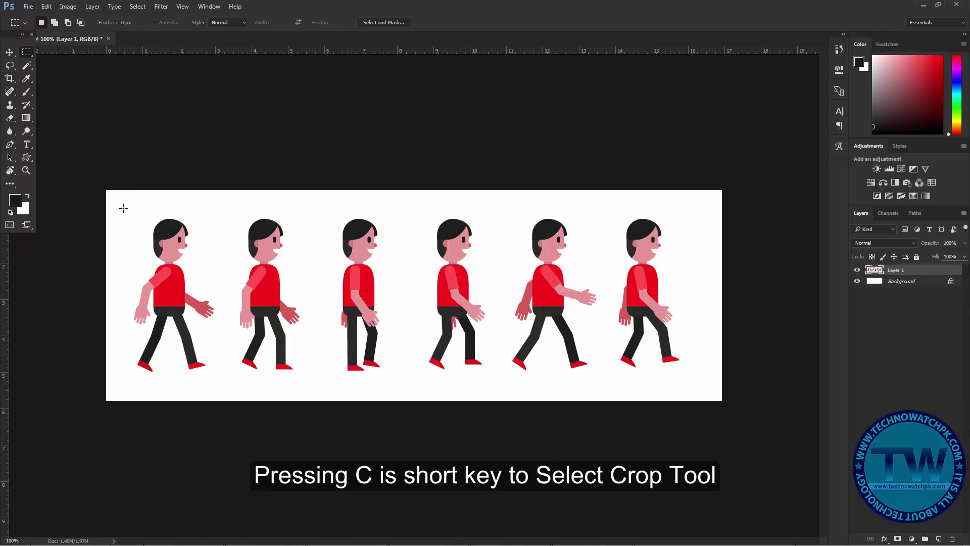
{"action": "left_click_drag", "start_coordinate": [124, 215], "coordinate": [224, 386]}
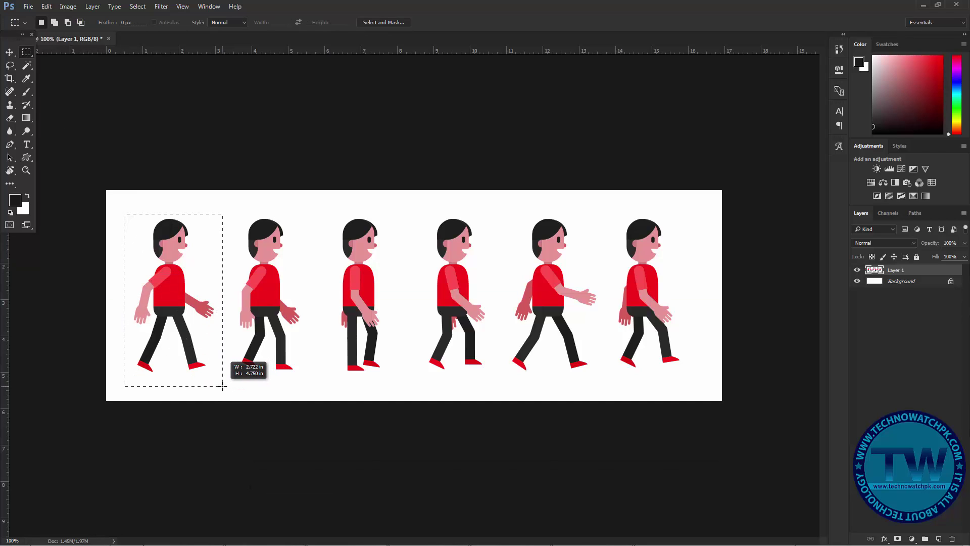
{"action": "left_click_drag", "start_coordinate": [223, 387], "coordinate": [223, 387]}
{"action": "left_click", "coordinate": [47, 7]}
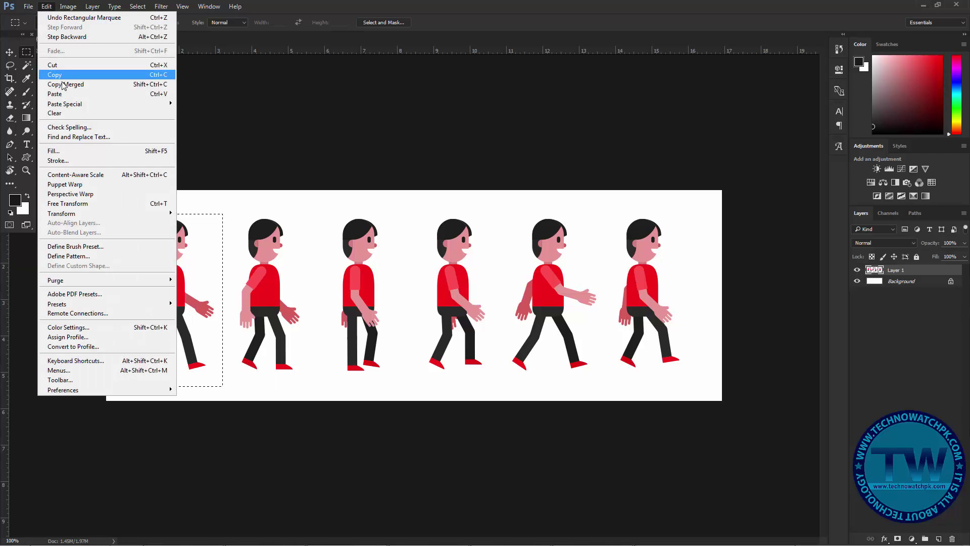
{"action": "left_click", "coordinate": [66, 76]}
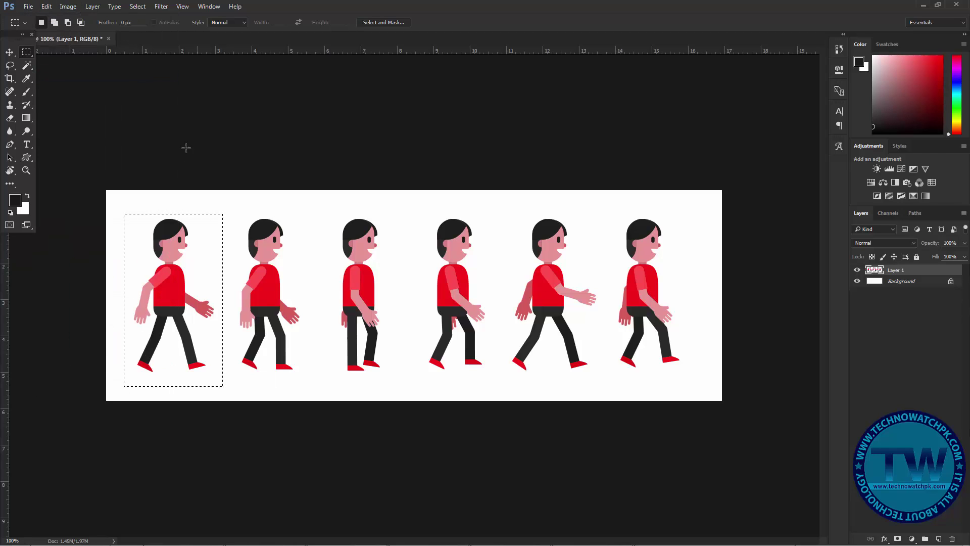
{"action": "left_click", "coordinate": [46, 6]}
{"action": "mouse_move", "coordinate": [64, 103]}
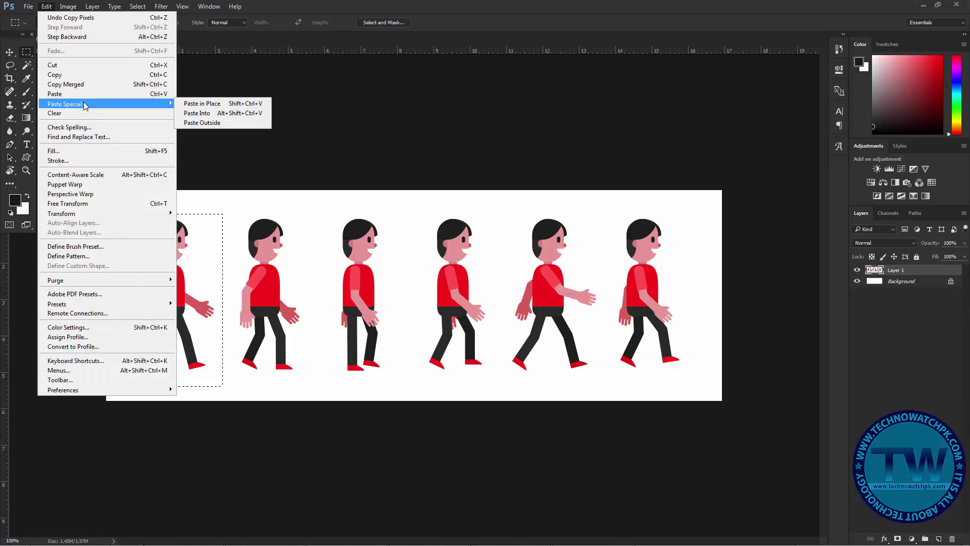
{"action": "left_click", "coordinate": [220, 105]}
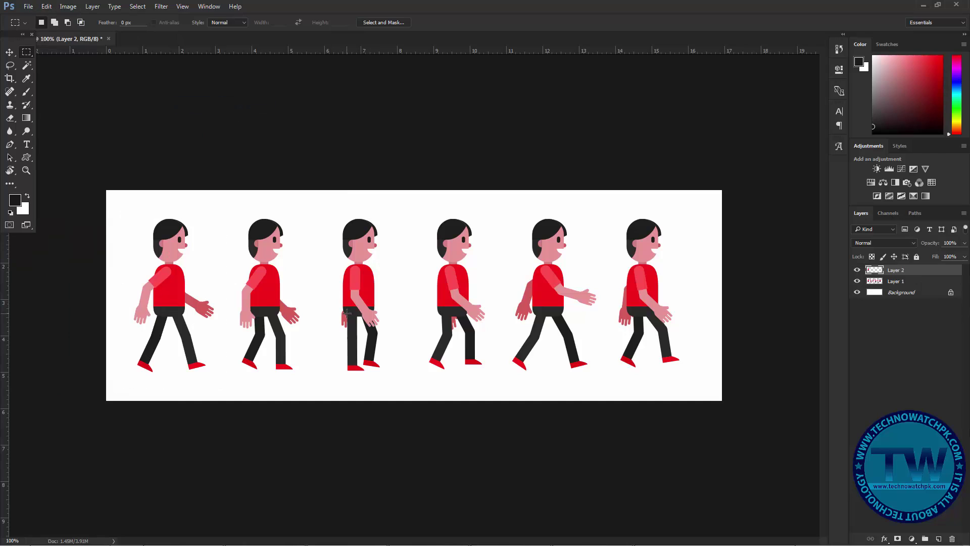
- Copy the second figure from Layer 1 and paste it in place as Layer 3
{"action": "left_click", "coordinate": [888, 282]}
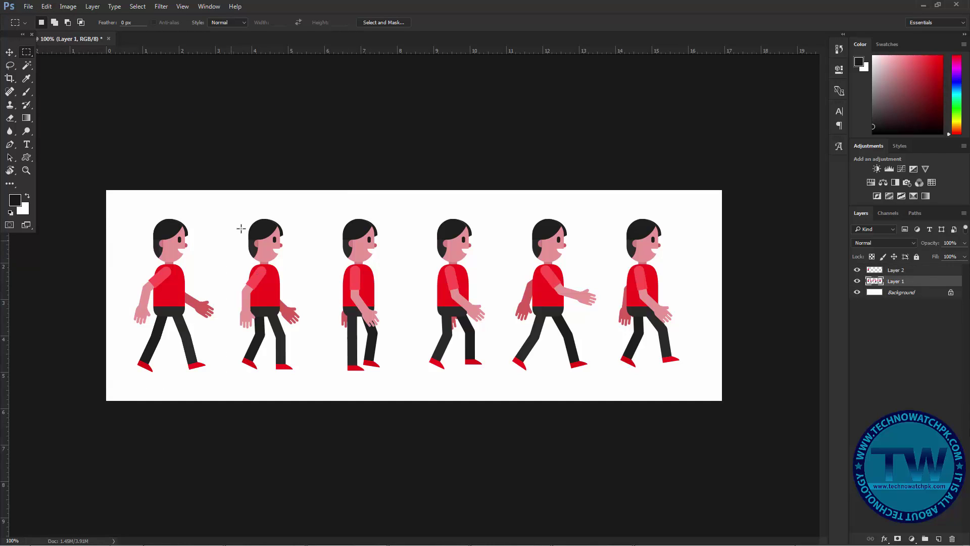
{"action": "left_click_drag", "start_coordinate": [237, 212], "coordinate": [317, 389]}
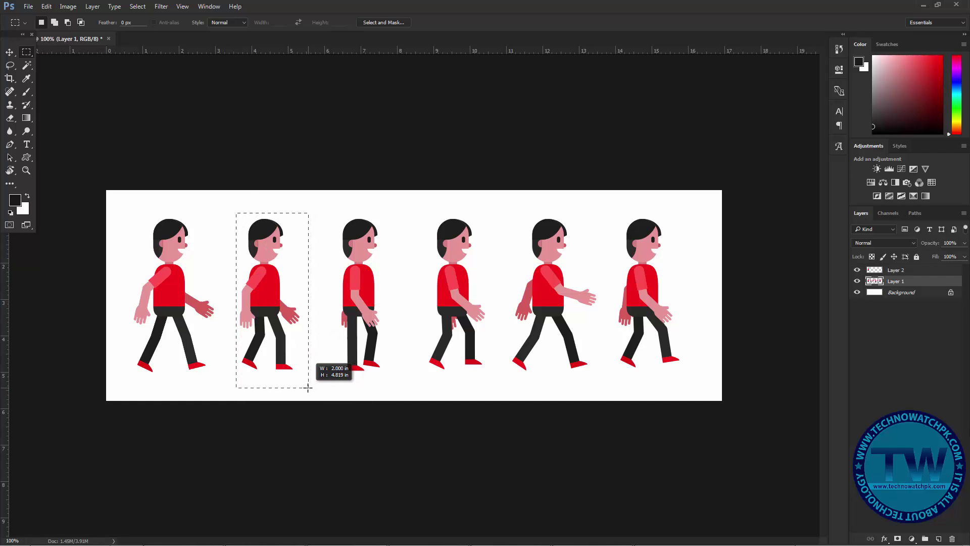
{"action": "left_click_drag", "start_coordinate": [317, 389], "coordinate": [307, 381]}
{"action": "left_click", "coordinate": [47, 6]}
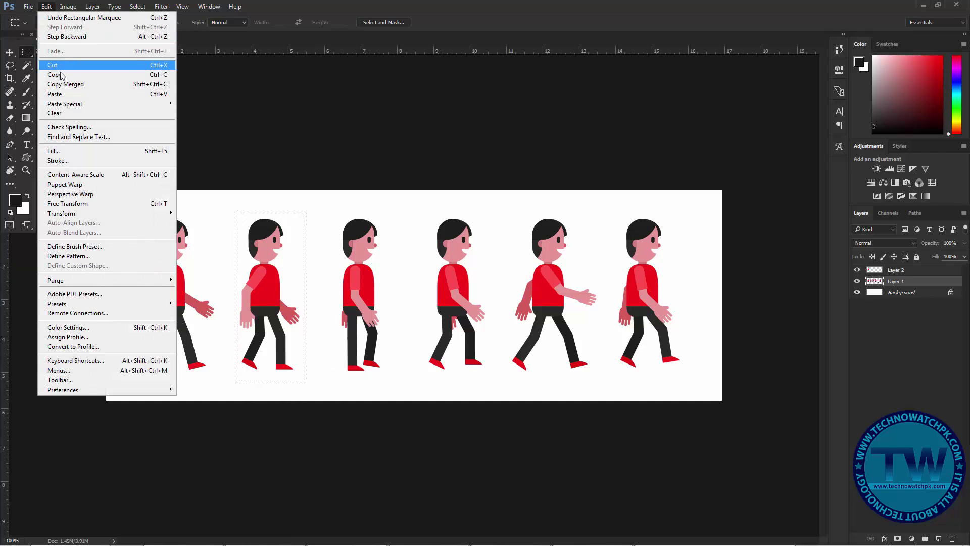
{"action": "left_click", "coordinate": [67, 75]}
{"action": "left_click", "coordinate": [46, 6]}
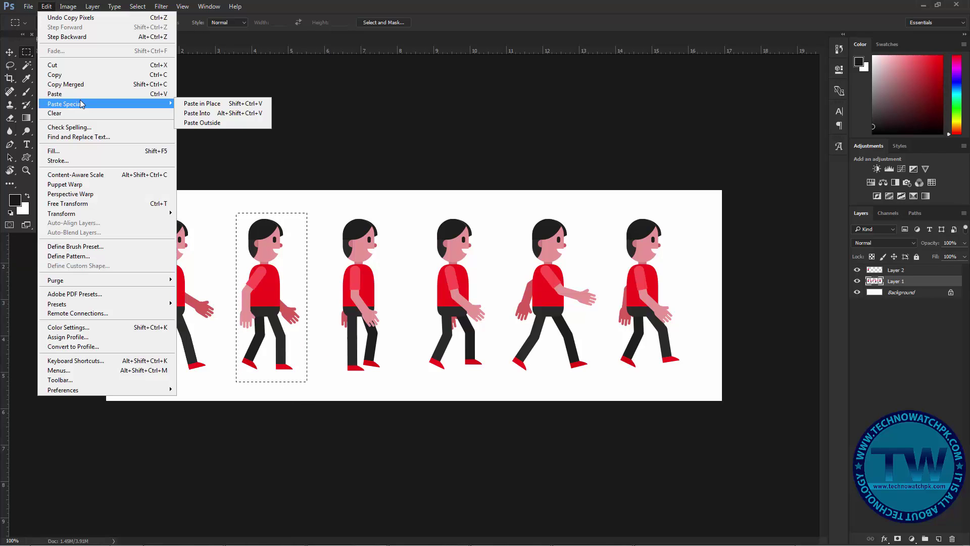
{"action": "mouse_move", "coordinate": [65, 104]}
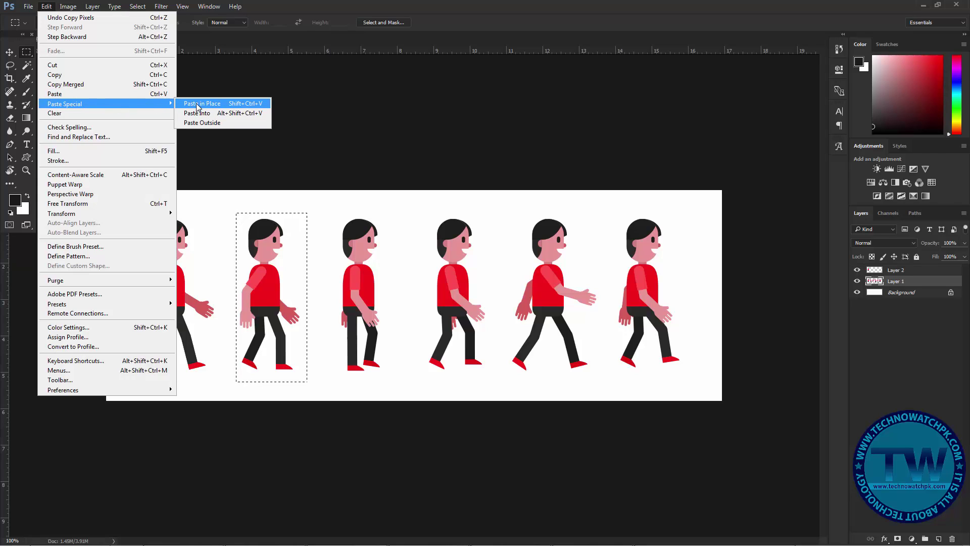
{"action": "left_click", "coordinate": [198, 103]}
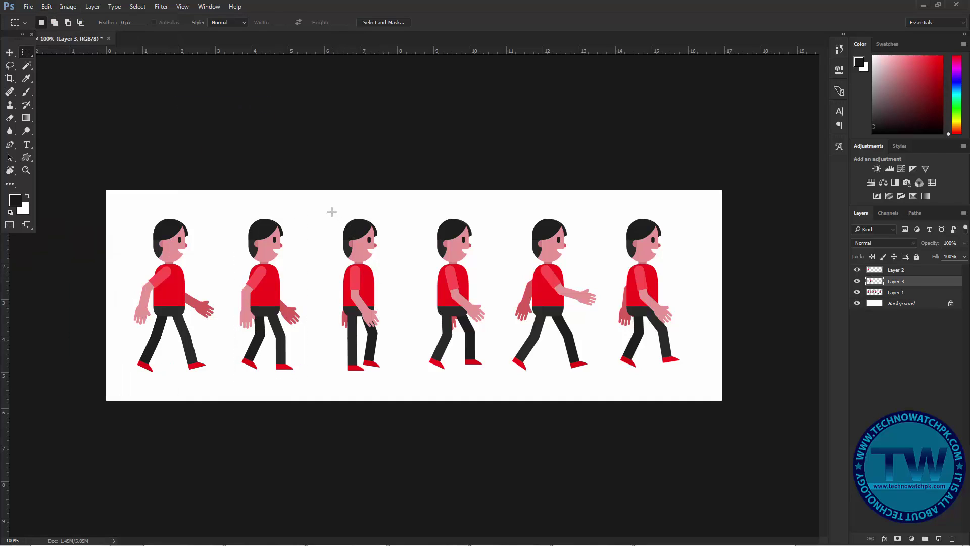
- After clearing an empty-selection error, paste the third figure in place as Layer 4
{"action": "left_click_drag", "start_coordinate": [331, 212], "coordinate": [394, 381]}
{"action": "left_click", "coordinate": [48, 7]}
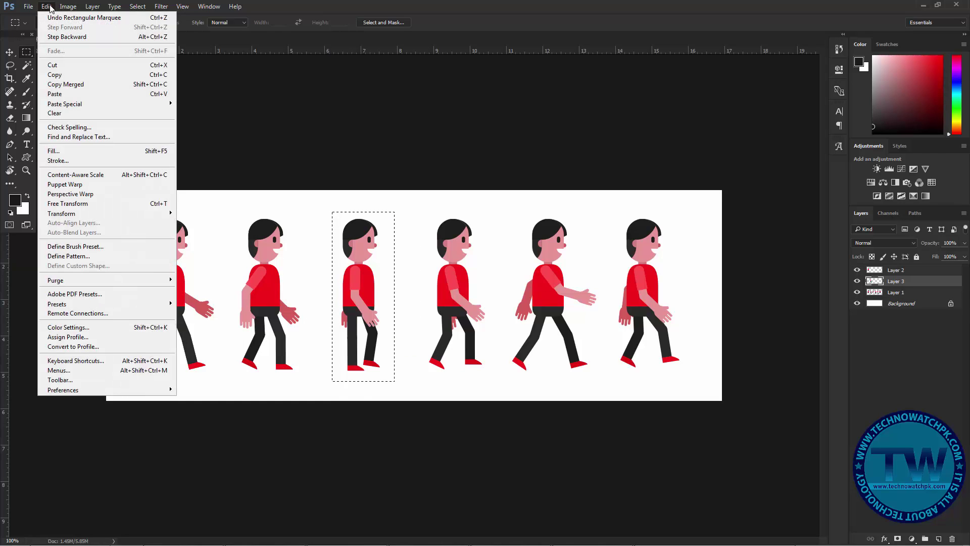
{"action": "left_click", "coordinate": [55, 74]}
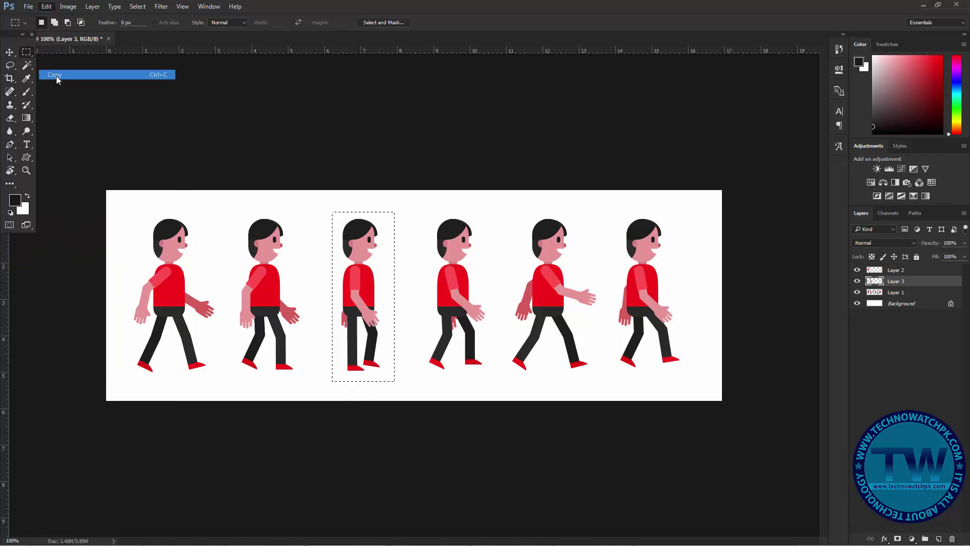
{"action": "left_click", "coordinate": [481, 207]}
{"action": "left_click", "coordinate": [896, 293]}
{"action": "left_click", "coordinate": [47, 8]}
{"action": "left_click", "coordinate": [54, 75]}
{"action": "left_click", "coordinate": [47, 7]}
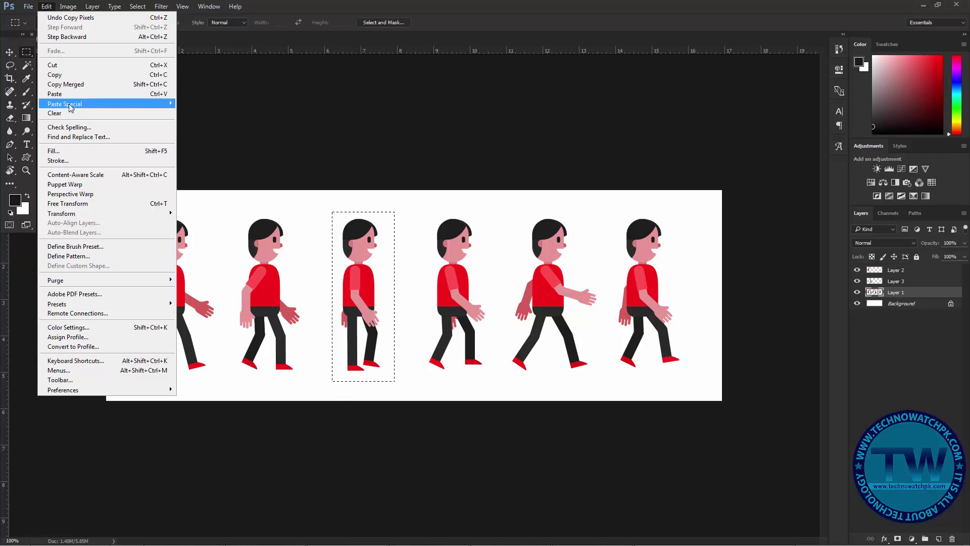
{"action": "mouse_move", "coordinate": [65, 104]}
{"action": "left_click", "coordinate": [205, 104]}
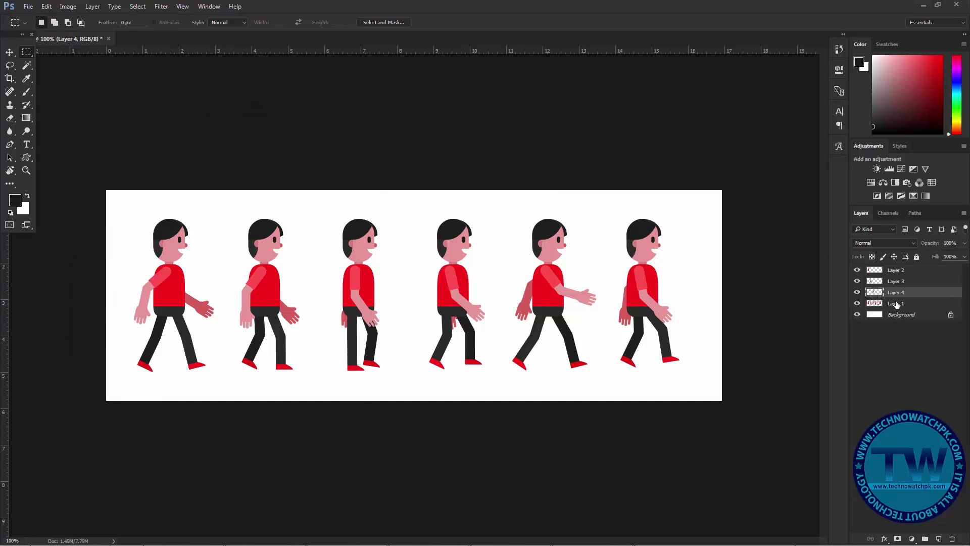
- Copy the fourth figure from Layer 1 and paste it in place as Layer 5
{"action": "left_click", "coordinate": [47, 7]}
{"action": "left_click", "coordinate": [418, 238]}
{"action": "left_click_drag", "start_coordinate": [422, 211], "coordinate": [502, 388]}
{"action": "left_click", "coordinate": [47, 7]}
{"action": "left_click", "coordinate": [70, 82]}
{"action": "left_click", "coordinate": [47, 7]}
{"action": "left_click", "coordinate": [212, 105]}
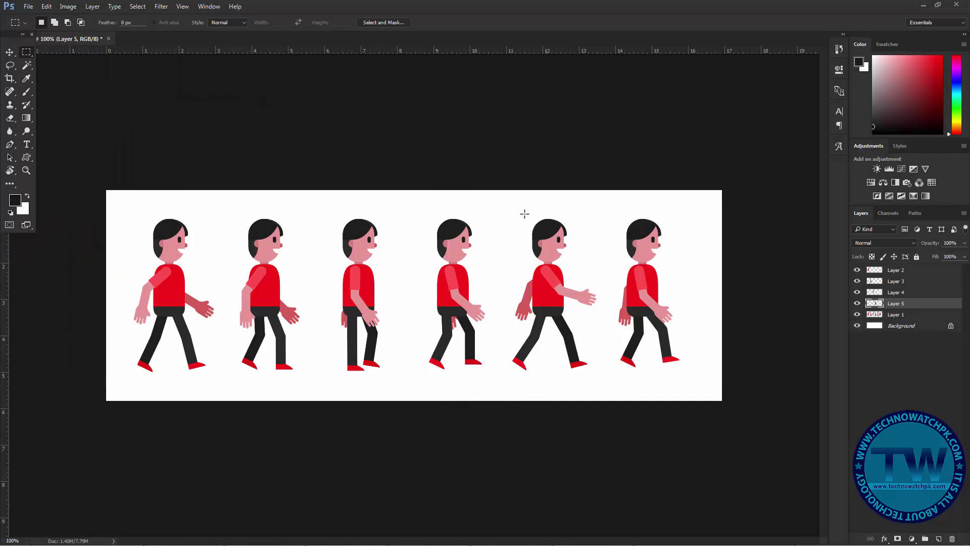
- Copy the fifth figure from Layer 1 and paste it in place as Layer 6
{"action": "left_click", "coordinate": [545, 237], "text": "ctrl"}
{"action": "left_click_drag", "start_coordinate": [517, 209], "coordinate": [604, 381]}
{"action": "left_click", "coordinate": [48, 7]}
{"action": "left_click", "coordinate": [70, 82]}
{"action": "left_click", "coordinate": [47, 7]}
{"action": "left_click", "coordinate": [216, 101]}
- Copy the sixth figure from Layer 1 and paste it in place as Layer 7
{"action": "left_click", "coordinate": [874, 326]}
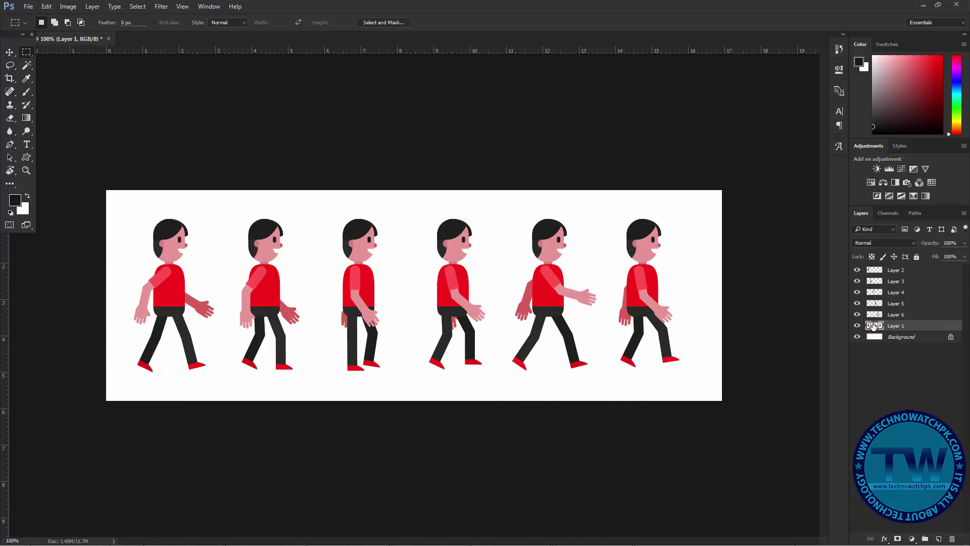
{"action": "left_click_drag", "start_coordinate": [607, 215], "coordinate": [694, 389]}
{"action": "left_click", "coordinate": [47, 7]}
{"action": "left_click", "coordinate": [65, 84]}
{"action": "left_click", "coordinate": [47, 7]}
{"action": "left_click", "coordinate": [201, 103]}
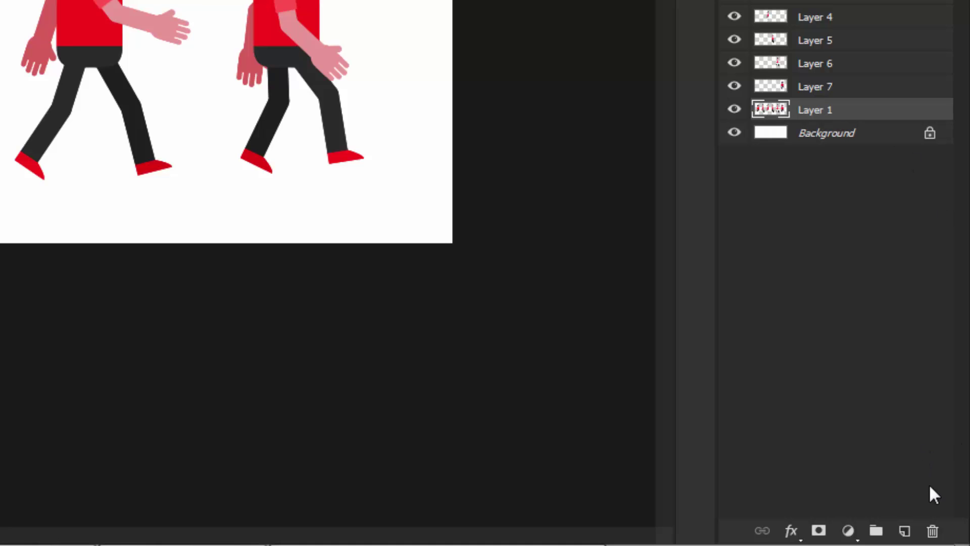
- Delete the combined Layer 1, then nudge the first two figures with the Move tool
{"action": "left_click", "coordinate": [950, 537]}
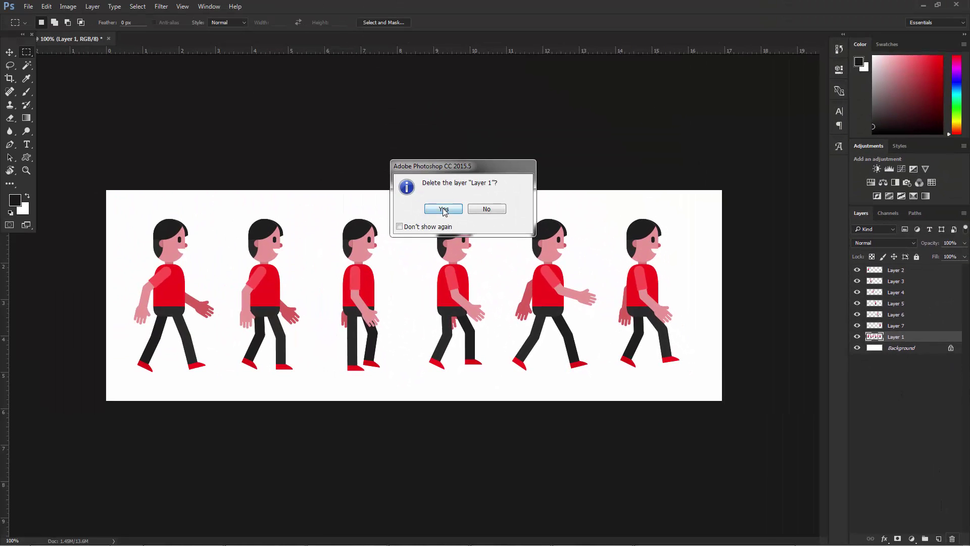
{"action": "left_click", "coordinate": [444, 208]}
{"action": "left_click", "coordinate": [9, 51]}
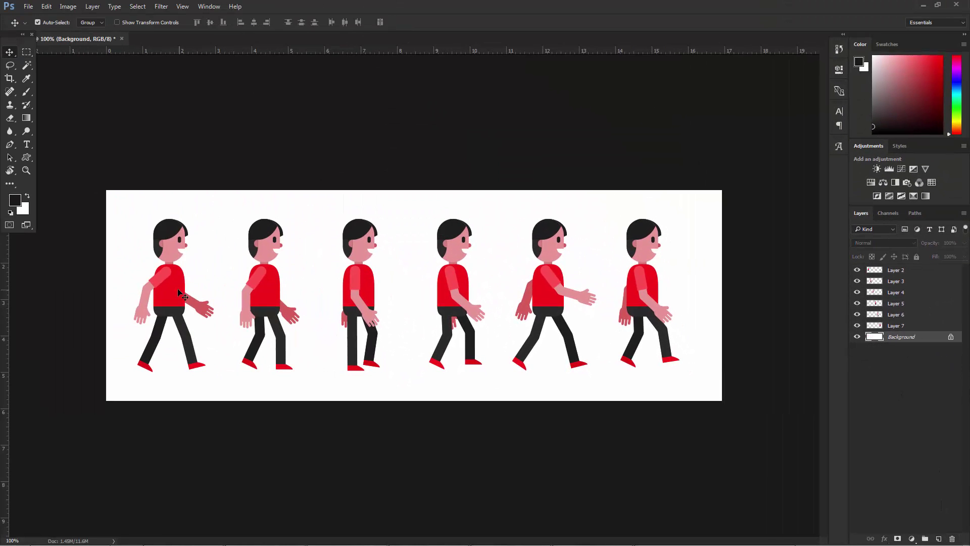
{"action": "left_click_drag", "start_coordinate": [179, 294], "coordinate": [182, 292]}
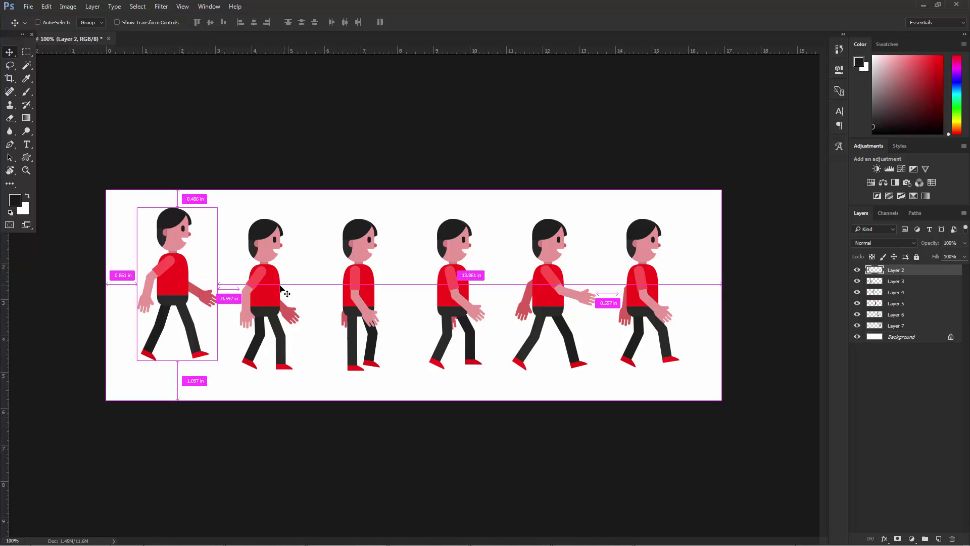
{"action": "left_click_drag", "start_coordinate": [269, 269], "coordinate": [269, 271]}
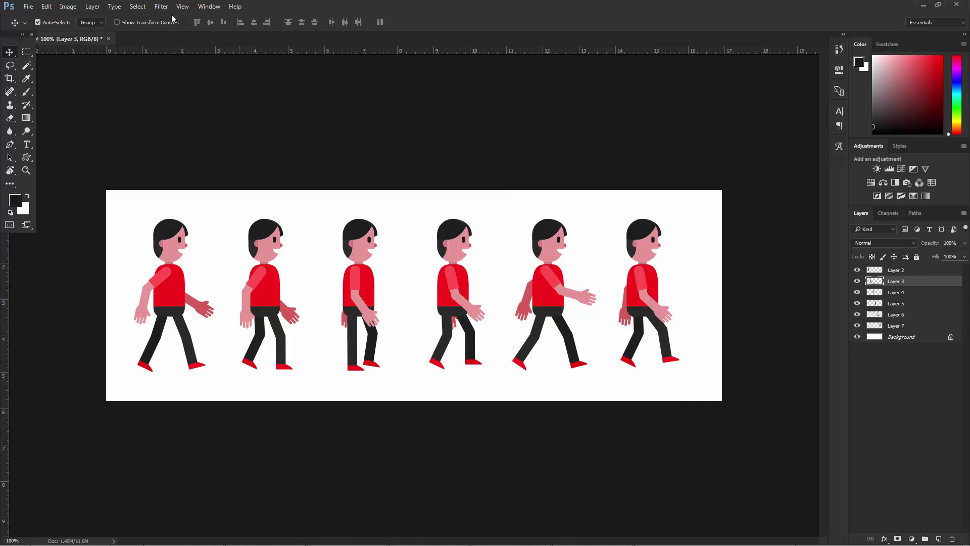
- Show the Timeline panel, create a frame animation, and add duplicate frames
{"action": "left_click", "coordinate": [205, 7]}
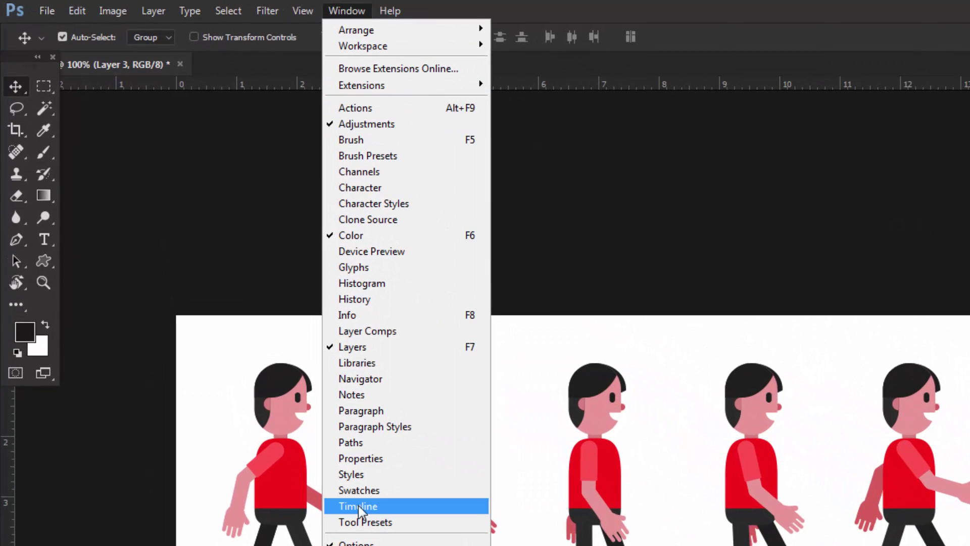
{"action": "left_click", "coordinate": [350, 506]}
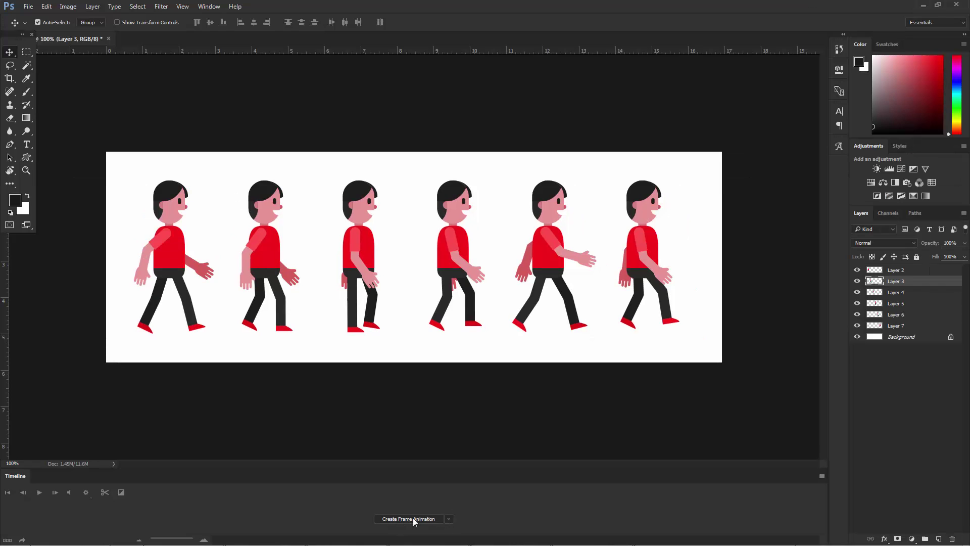
{"action": "left_click", "coordinate": [414, 519]}
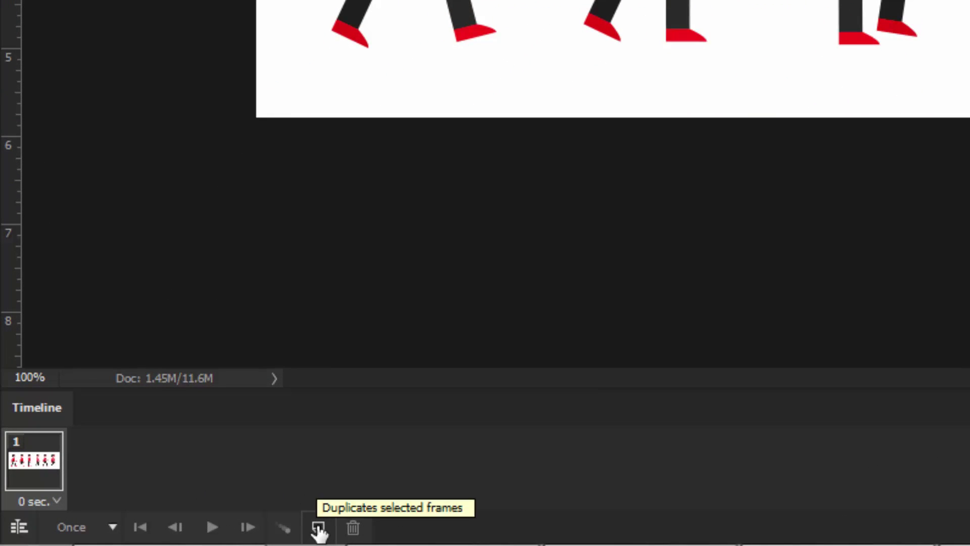
{"action": "left_click", "coordinate": [317, 529]}
{"action": "left_click", "coordinate": [318, 529]}
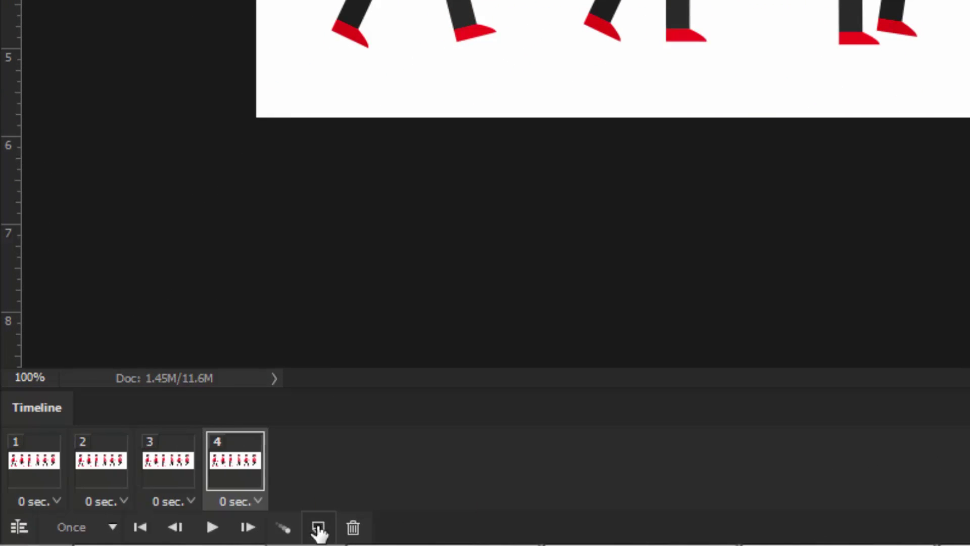
{"action": "left_click", "coordinate": [318, 530]}
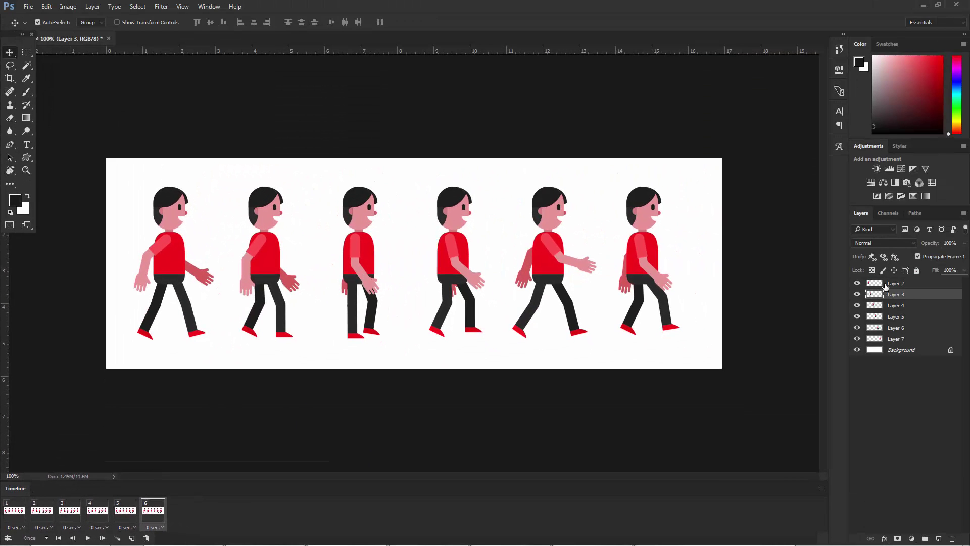
- Make frame 1 show only Layer 2, hiding Layers 3 through 7
{"action": "left_click", "coordinate": [887, 283]}
{"action": "left_click", "coordinate": [857, 283]}
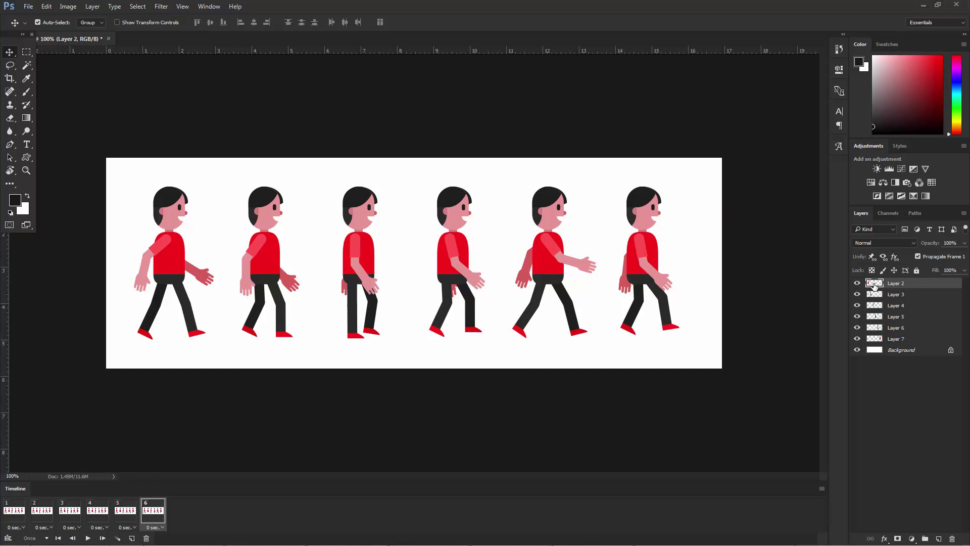
{"action": "left_click", "coordinate": [13, 511]}
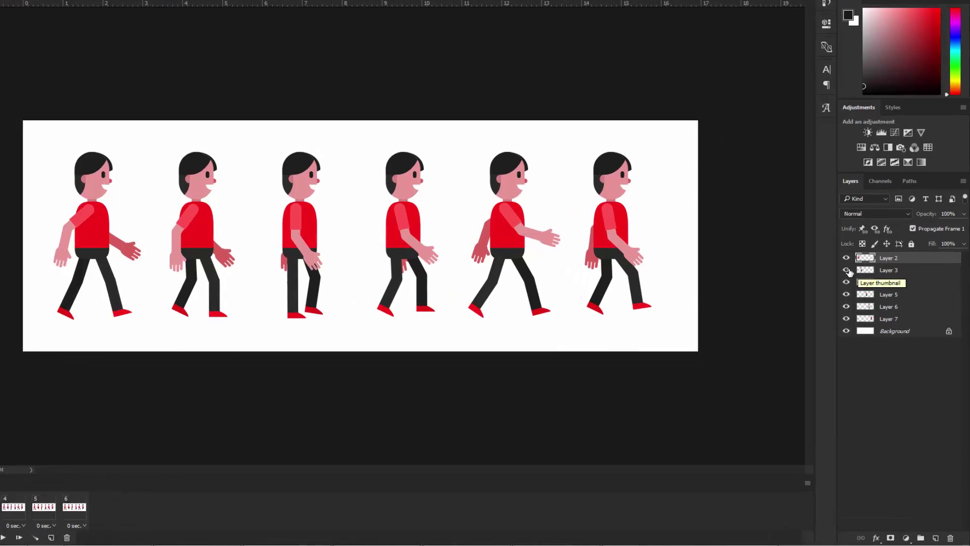
{"action": "left_click_drag", "start_coordinate": [857, 295], "coordinate": [858, 339]}
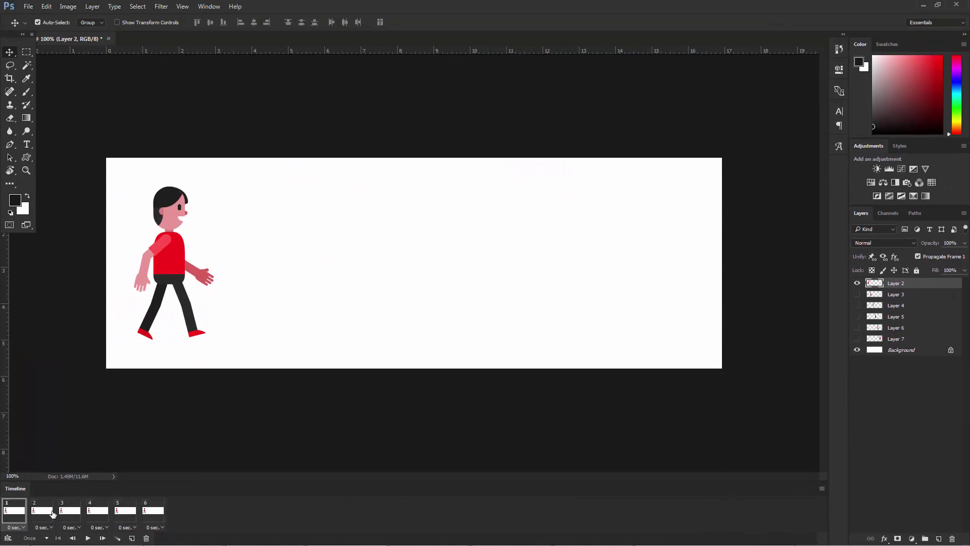
- Set frame 2 to show only Layer 3 and frame 3 only Layer 4
{"action": "left_click", "coordinate": [47, 514]}
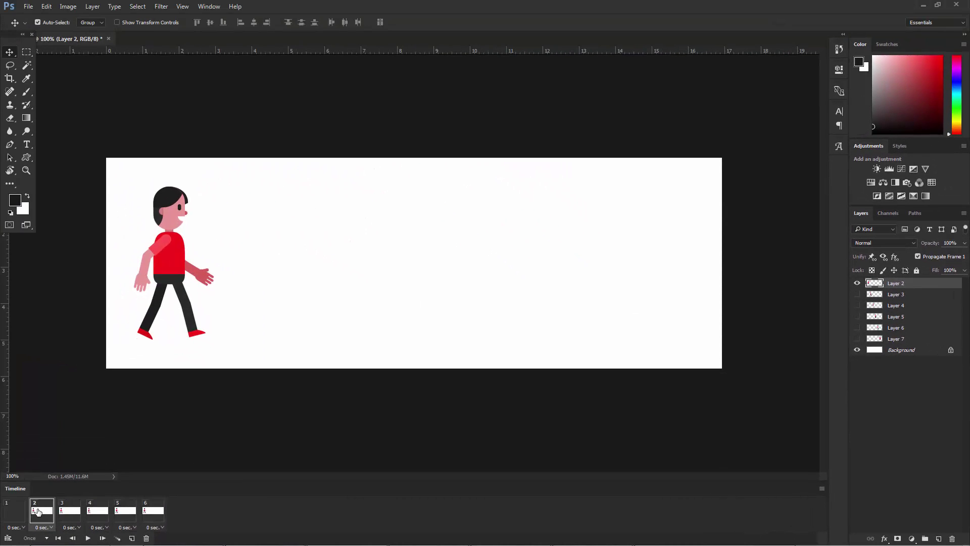
{"action": "left_click", "coordinate": [897, 296]}
{"action": "left_click", "coordinate": [857, 283]}
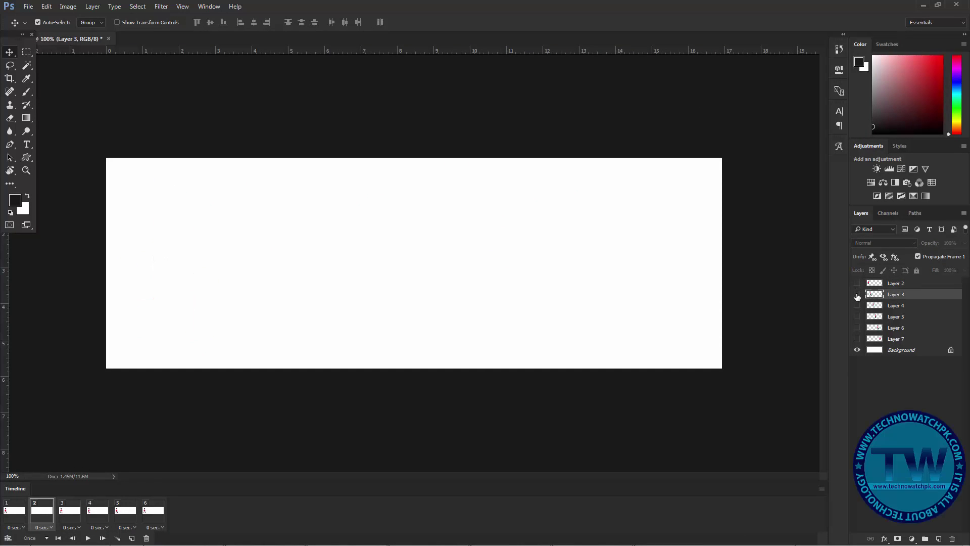
{"action": "left_click", "coordinate": [857, 295]}
{"action": "left_click", "coordinate": [69, 514]}
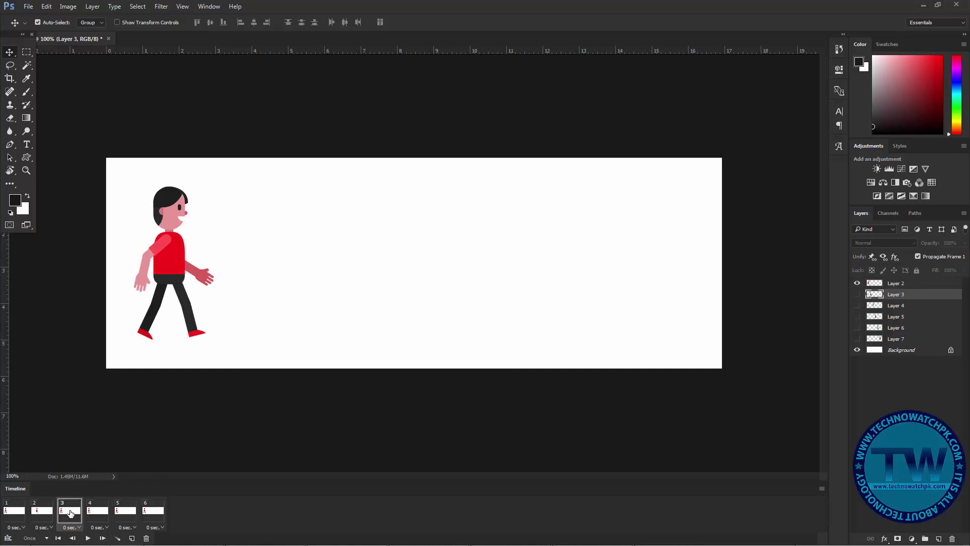
{"action": "left_click", "coordinate": [858, 283]}
{"action": "left_click", "coordinate": [871, 306]}
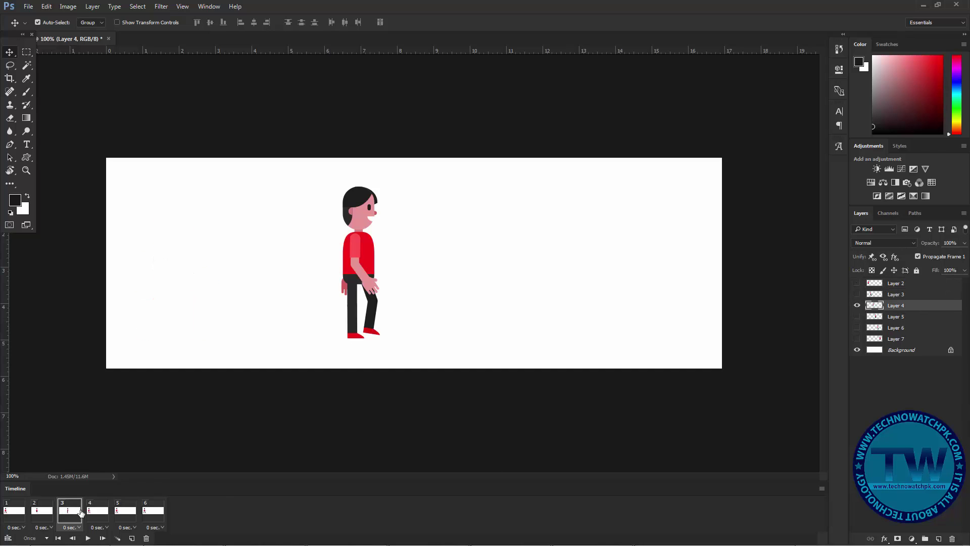
- Set frame 4 to show only Layer 5 and frame 5 only Layer 6
{"action": "left_click", "coordinate": [99, 512]}
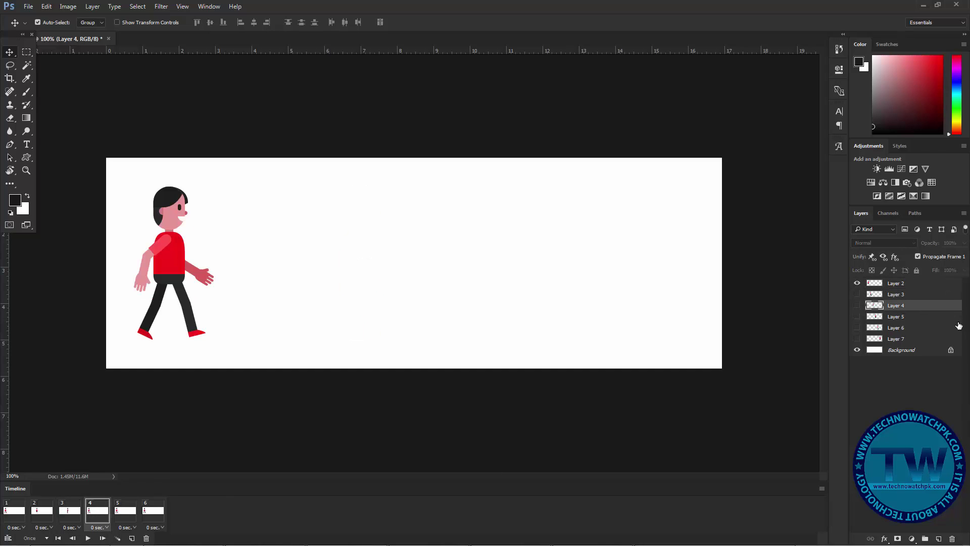
{"action": "left_click", "coordinate": [894, 321]}
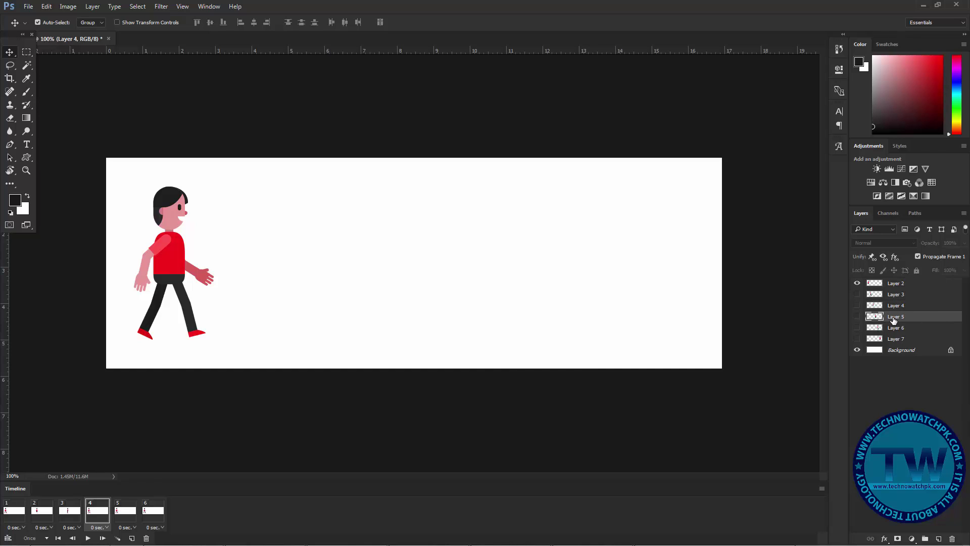
{"action": "left_click", "coordinate": [858, 317]}
{"action": "left_click", "coordinate": [857, 284]}
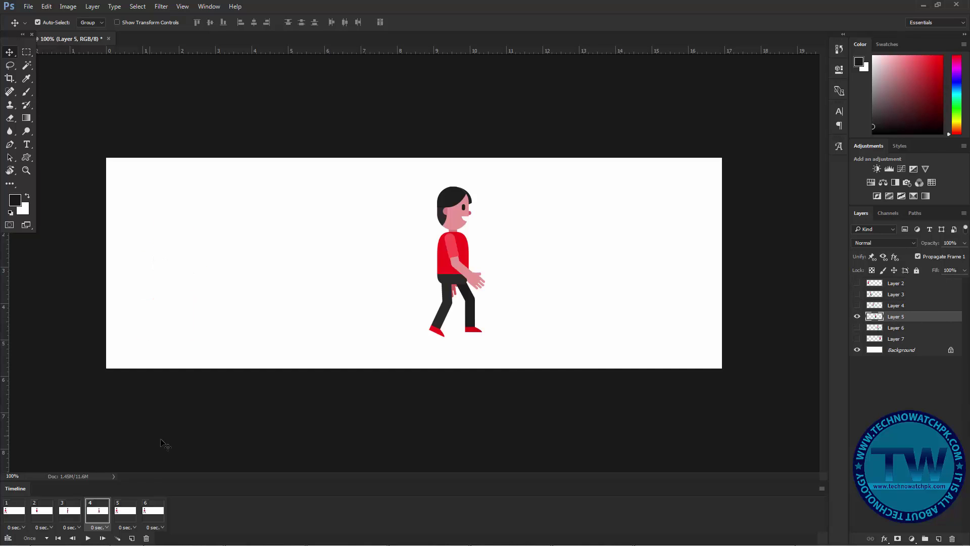
{"action": "left_click", "coordinate": [124, 509]}
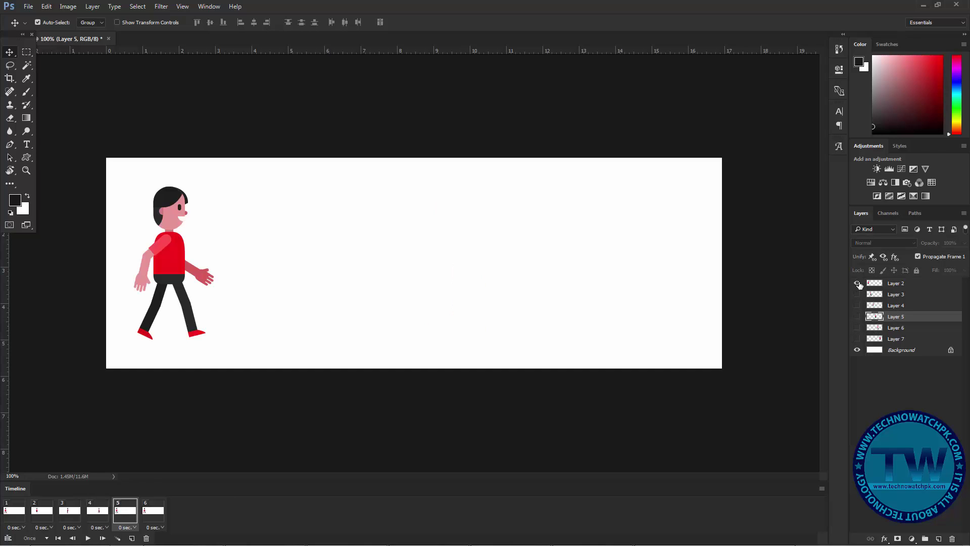
{"action": "left_click", "coordinate": [857, 328]}
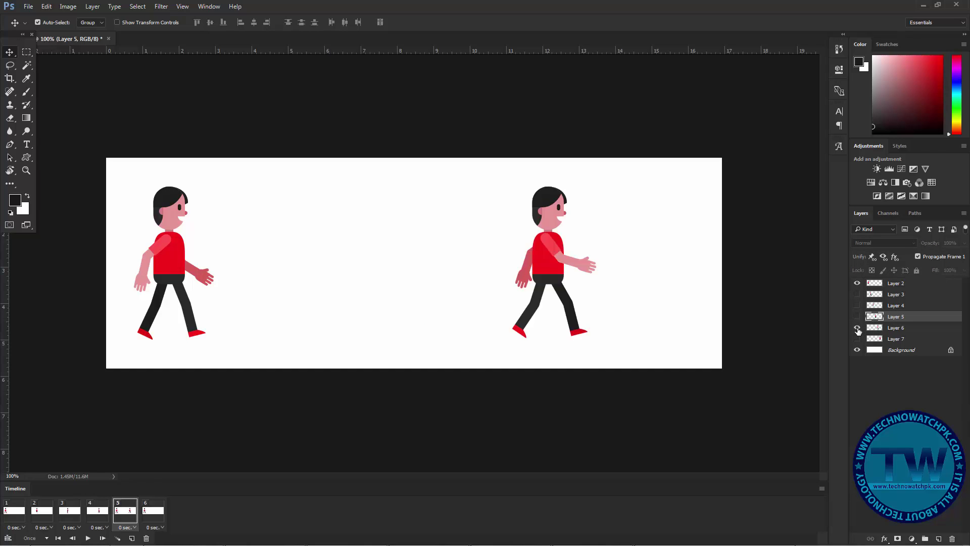
{"action": "left_click", "coordinate": [857, 284]}
- Set frame 6 to show only Layer 7, then return to frame 1
{"action": "left_click", "coordinate": [152, 512]}
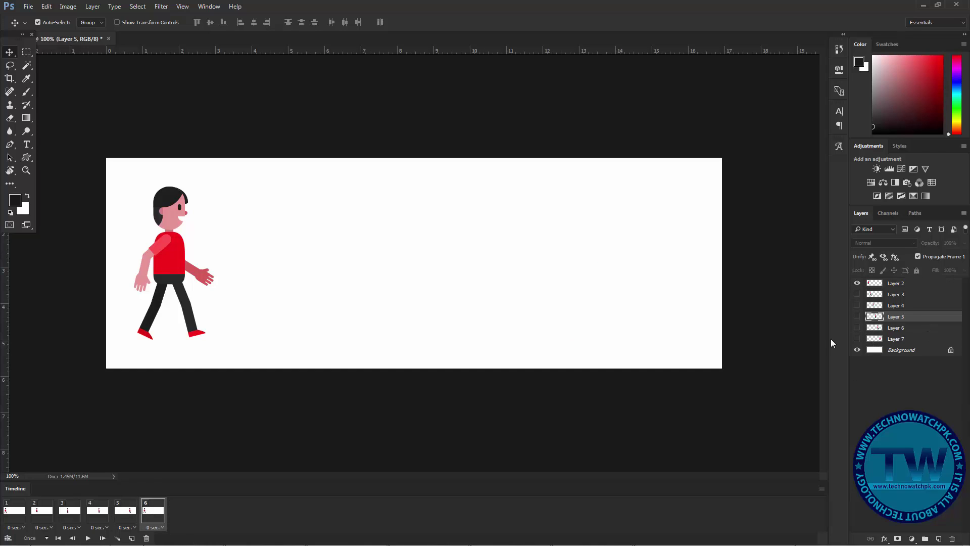
{"action": "left_click", "coordinate": [857, 339]}
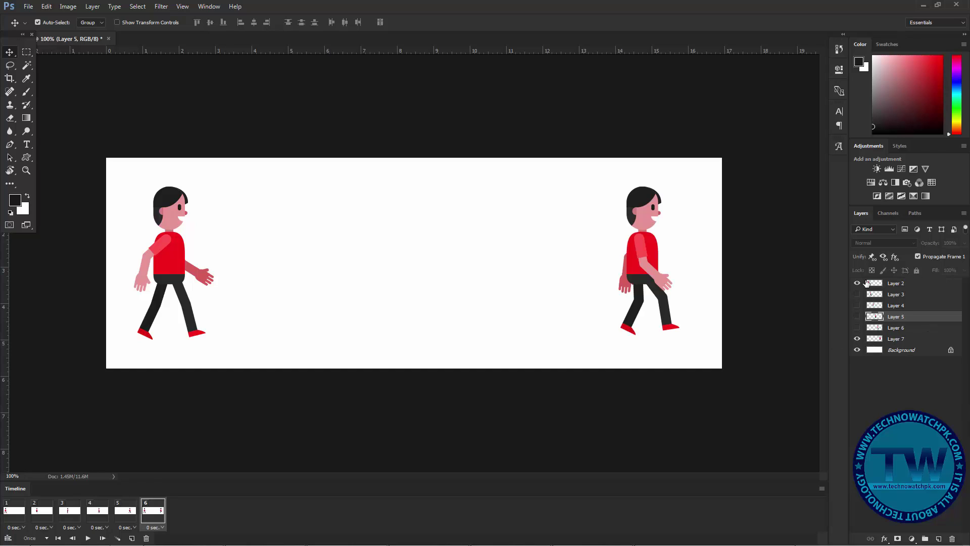
{"action": "left_click", "coordinate": [857, 283]}
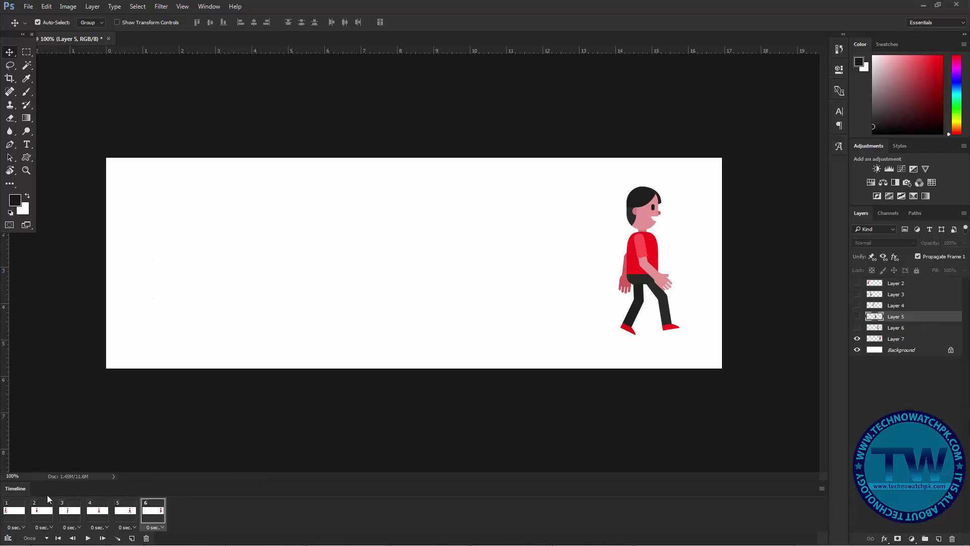
{"action": "left_click", "coordinate": [19, 510]}
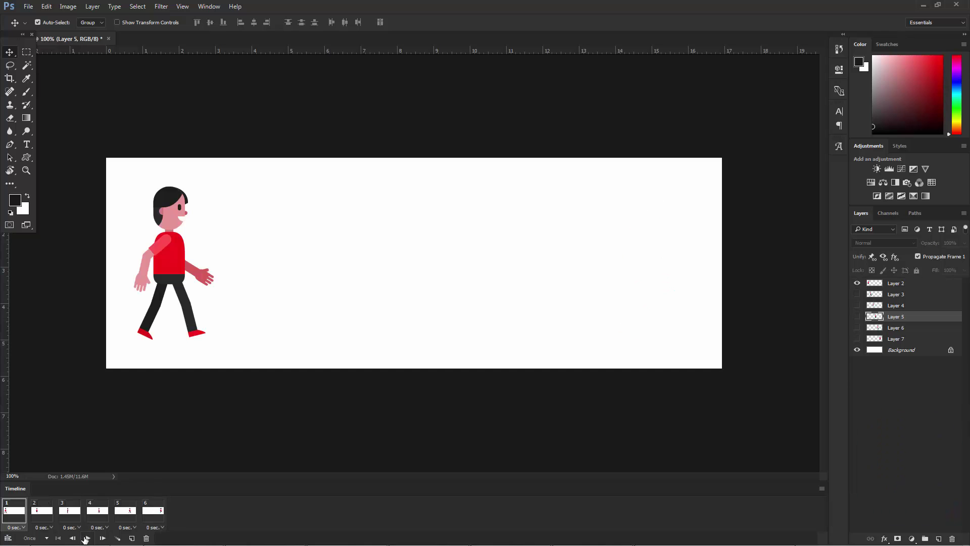
- Play the walk animation preview a few times, then stop it
{"action": "left_click", "coordinate": [88, 539]}
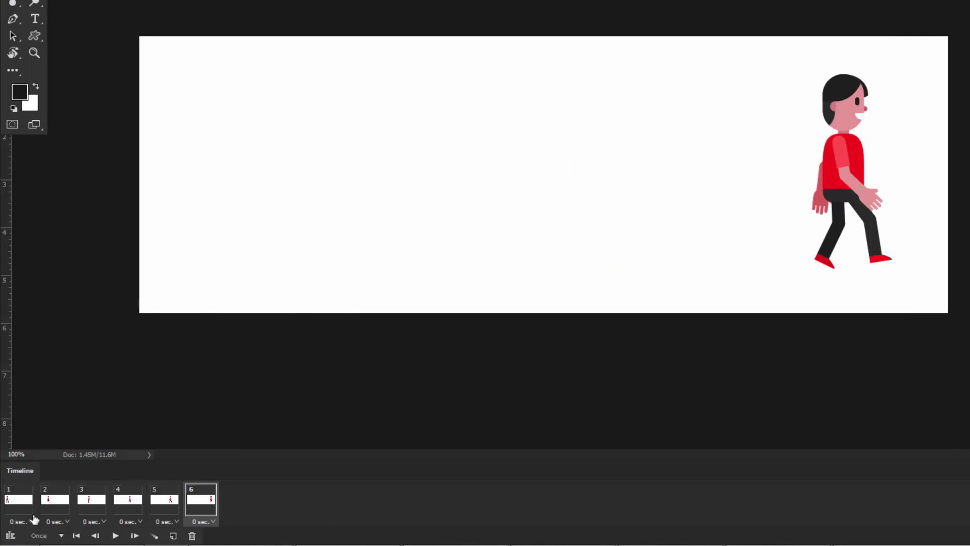
{"action": "left_click", "coordinate": [112, 537]}
{"action": "left_click", "coordinate": [114, 537]}
{"action": "left_click", "coordinate": [114, 536]}
- Select all six frames and give them a 0.5 second delay
{"action": "left_click", "coordinate": [18, 499]}
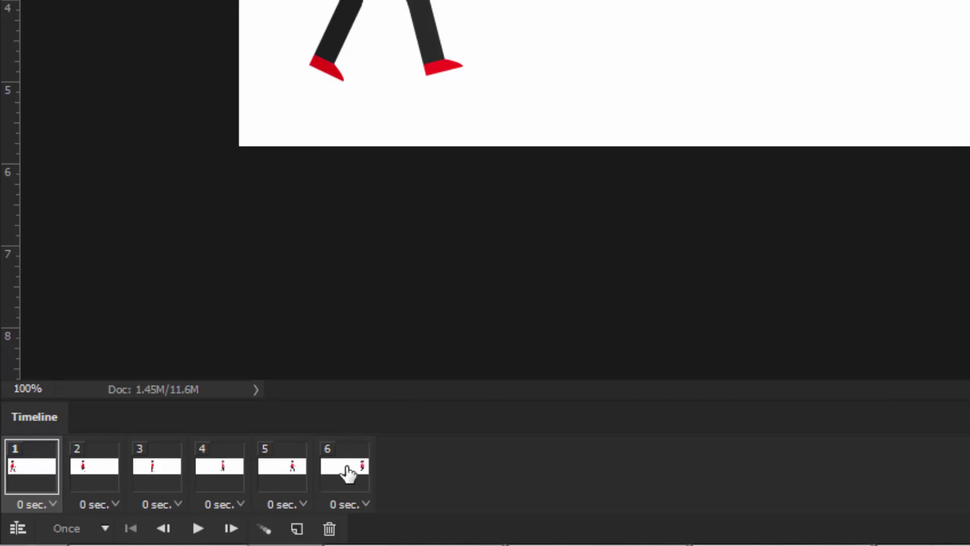
{"action": "left_click", "coordinate": [346, 471], "text": "shift"}
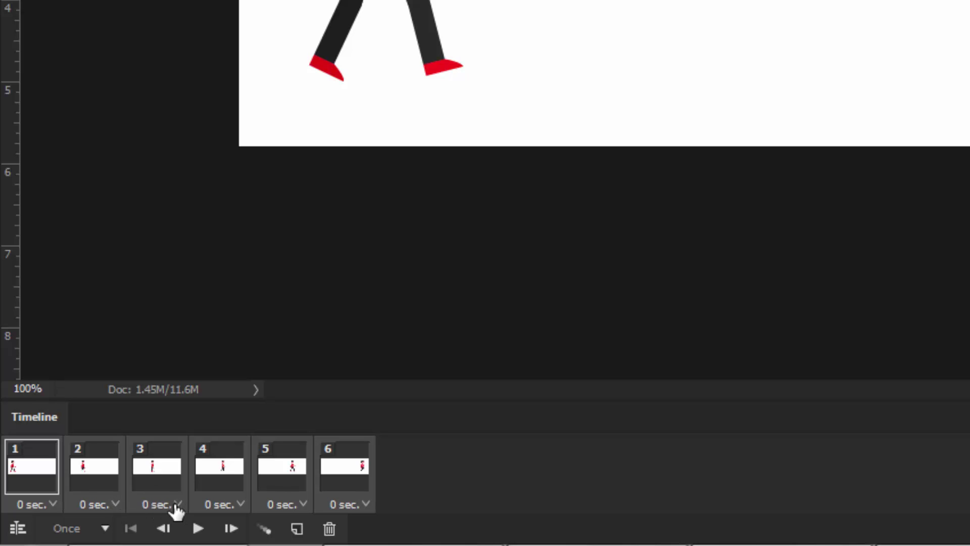
{"action": "left_click", "coordinate": [303, 504]}
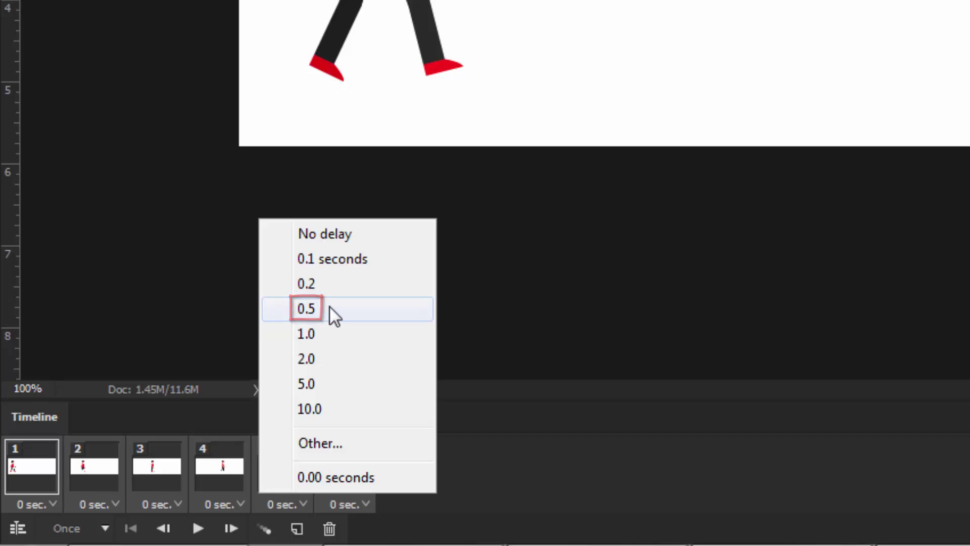
{"action": "left_click", "coordinate": [328, 318]}
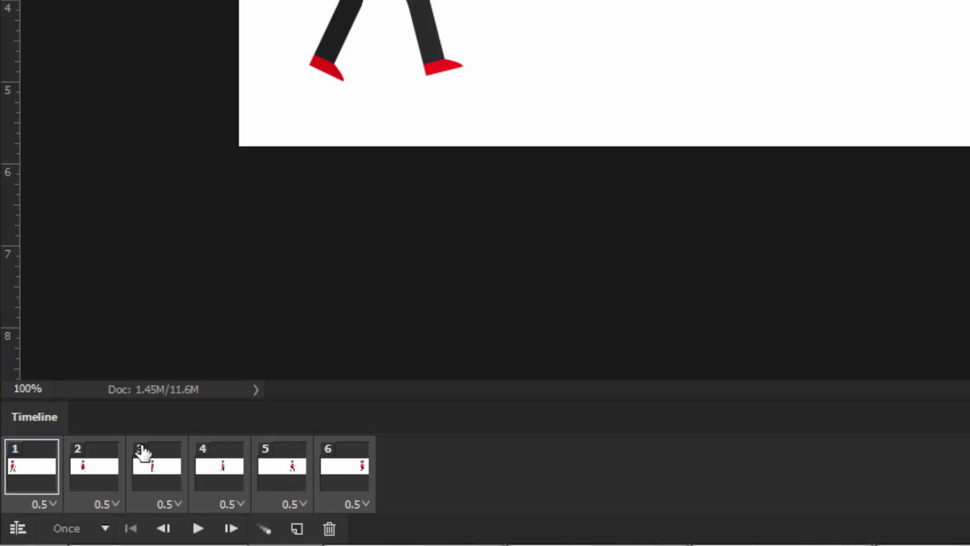
{"action": "left_click", "coordinate": [106, 530]}
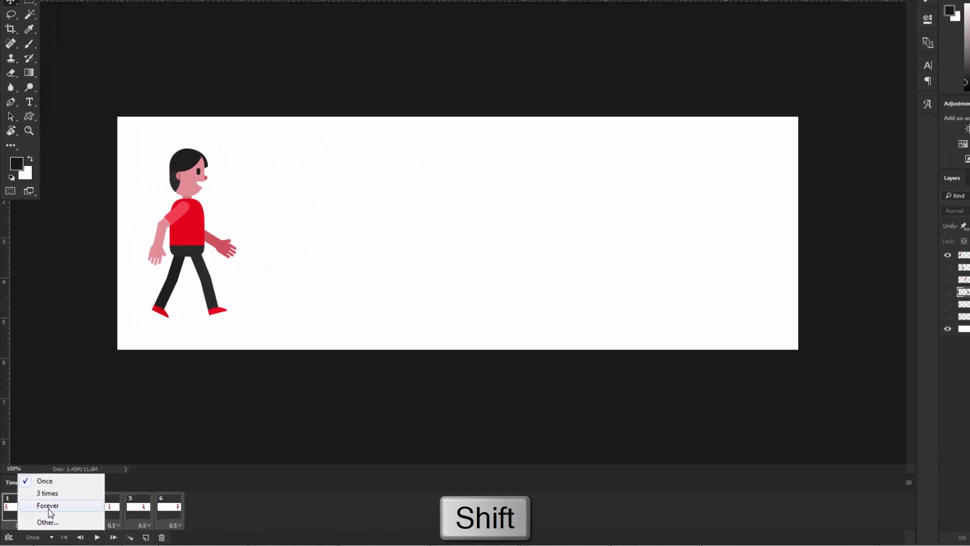
{"action": "left_click", "coordinate": [87, 506]}
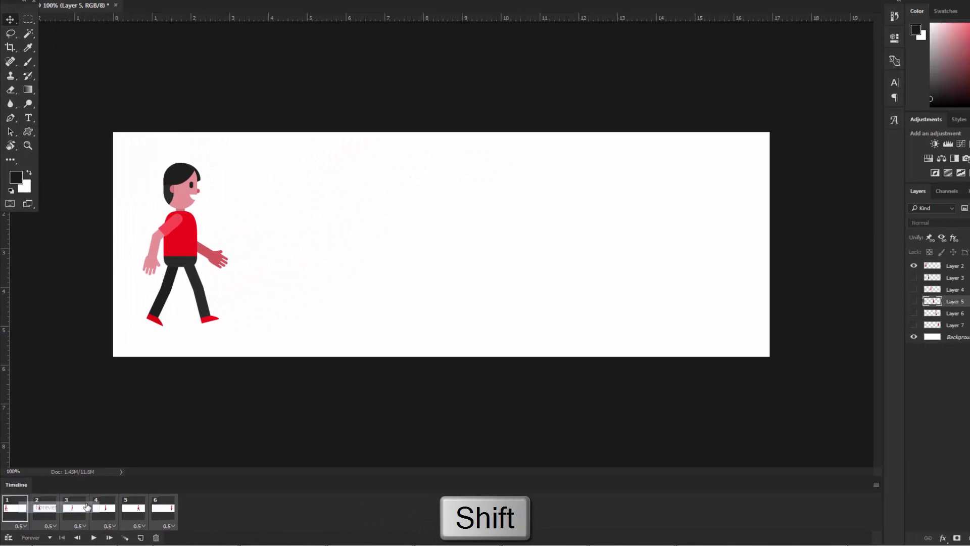
{"action": "left_click", "coordinate": [95, 539]}
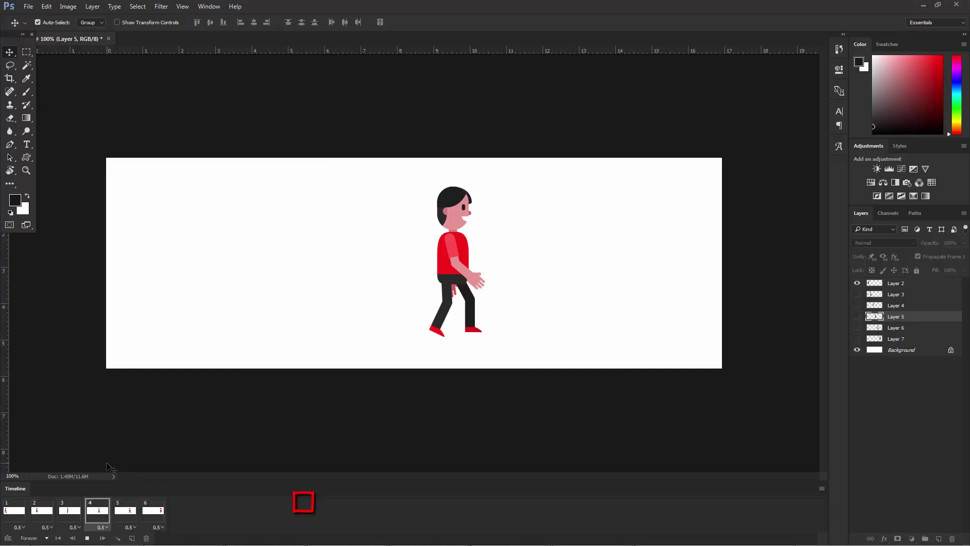
{"action": "left_click", "coordinate": [85, 538]}
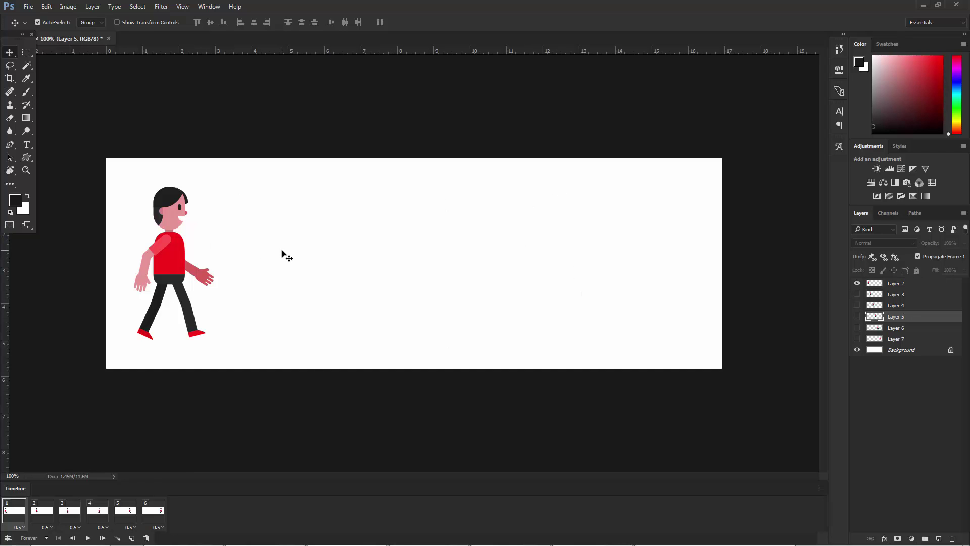
- Open the road background image maxresdefault.jpg
{"action": "left_click", "coordinate": [27, 6]}
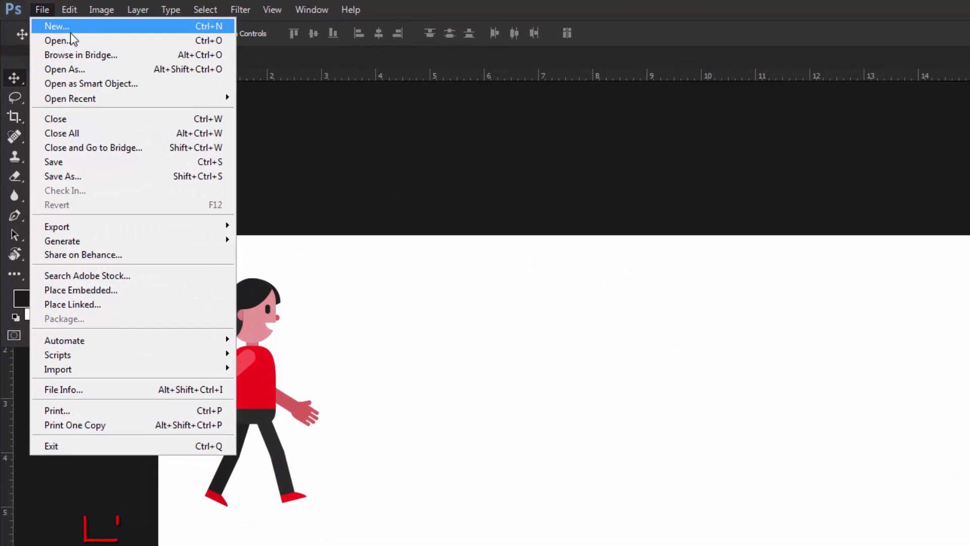
{"action": "left_click", "coordinate": [39, 31]}
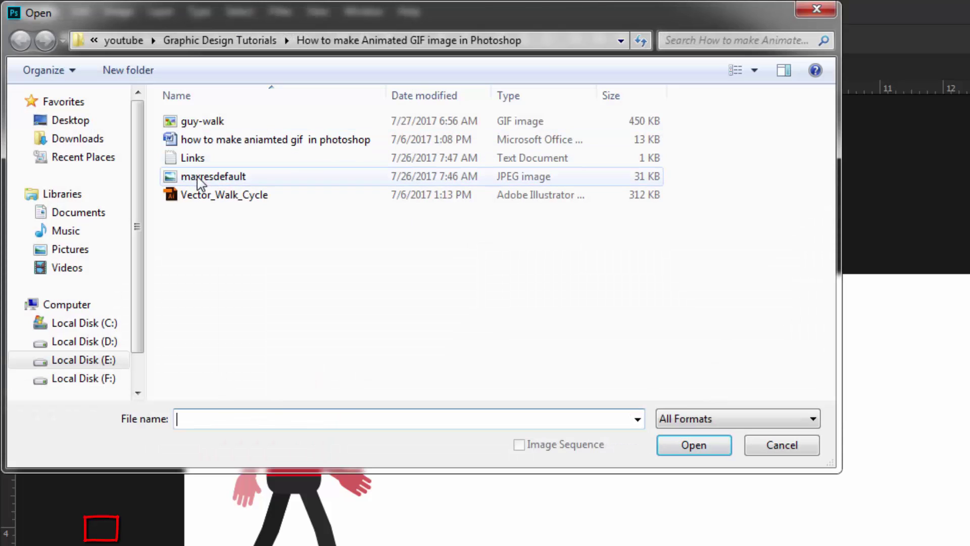
{"action": "left_click", "coordinate": [203, 176]}
{"action": "left_click", "coordinate": [687, 445]}
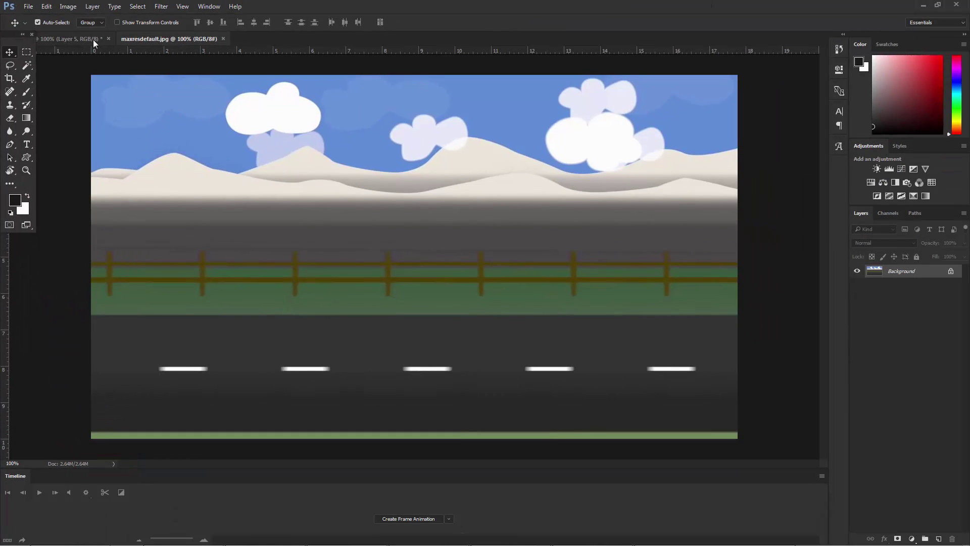
- Select and copy the entire road image, then return to the walk-cycle document
{"action": "left_click", "coordinate": [47, 7]}
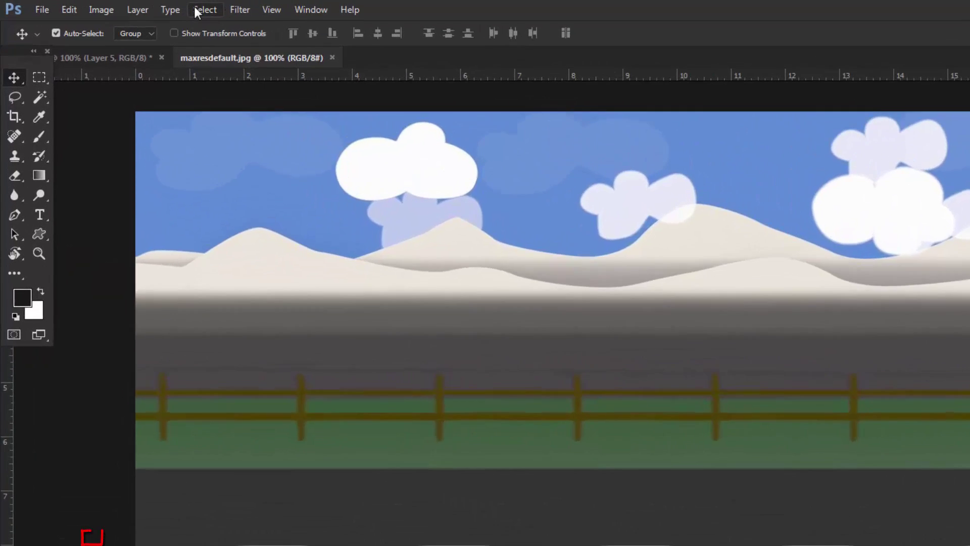
{"action": "left_click", "coordinate": [137, 6]}
{"action": "left_click", "coordinate": [291, 35]}
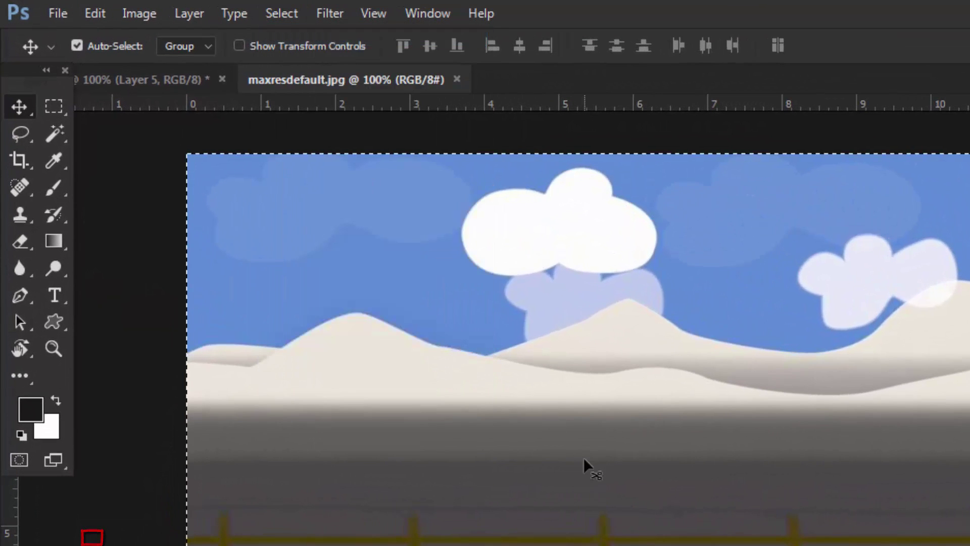
{"action": "left_click", "coordinate": [98, 15]}
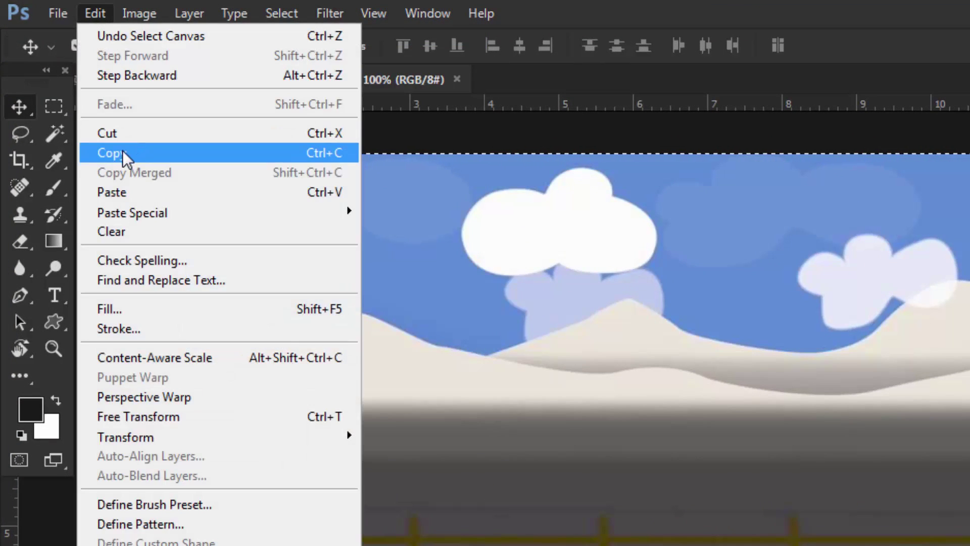
{"action": "left_click", "coordinate": [123, 155]}
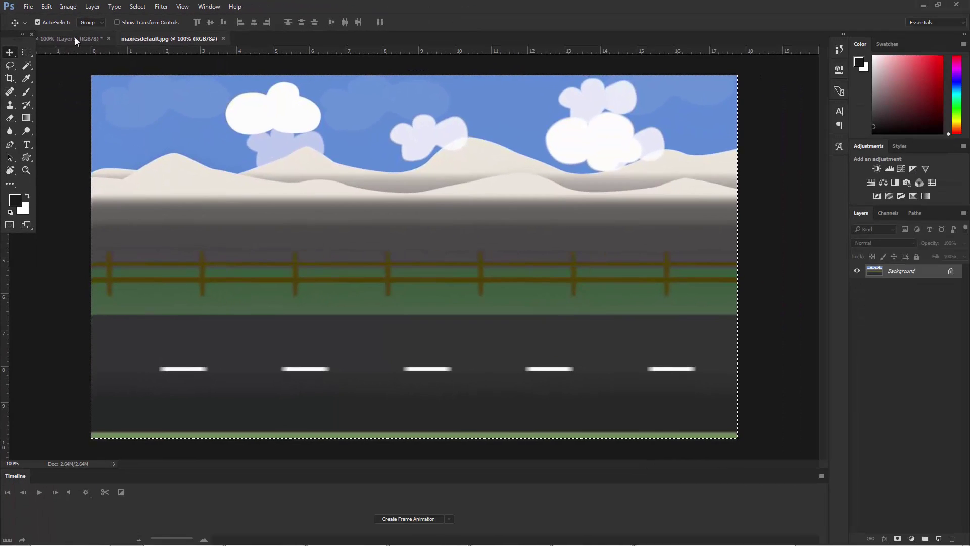
{"action": "left_click", "coordinate": [75, 37]}
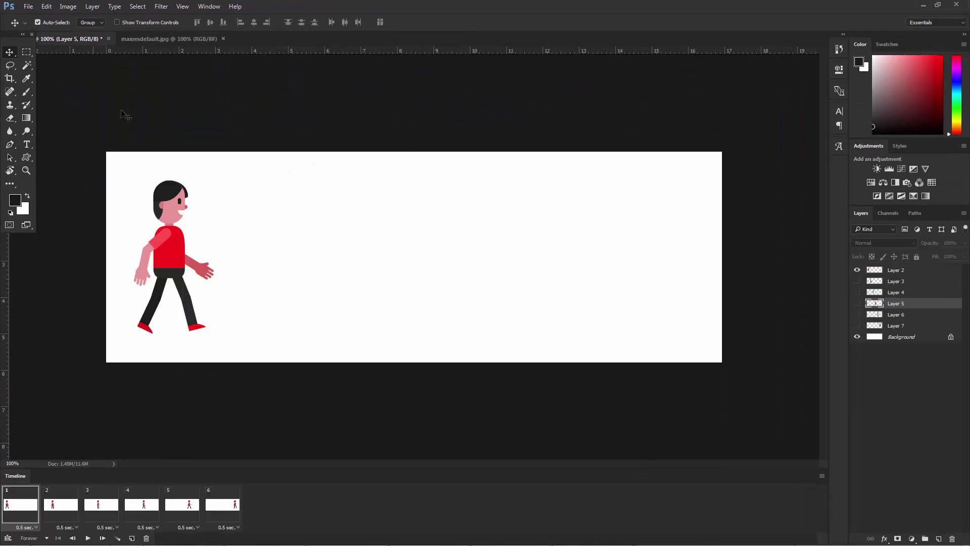
{"action": "left_click", "coordinate": [47, 9]}
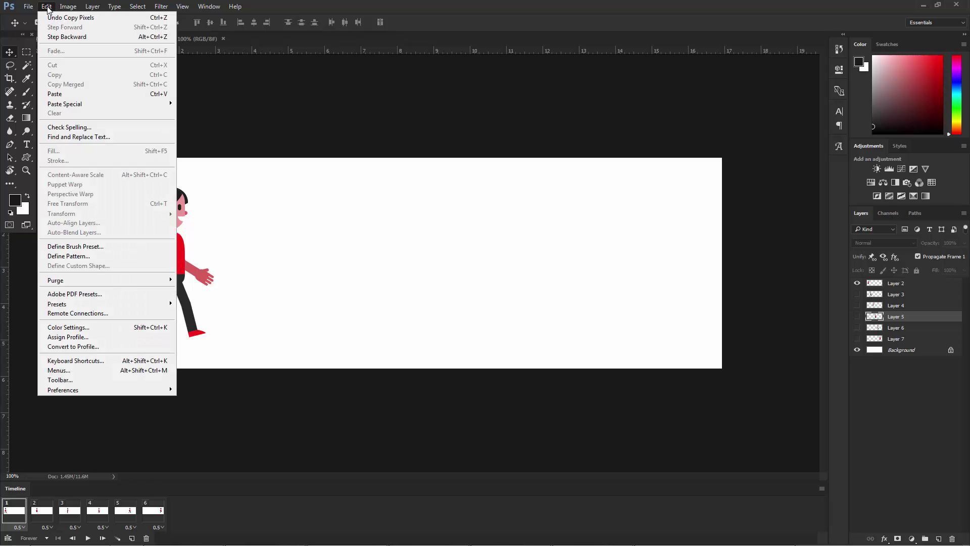
- Paste the road scene as Layer 8 above Background, shifted so the road shows underfoot
{"action": "left_click", "coordinate": [59, 91]}
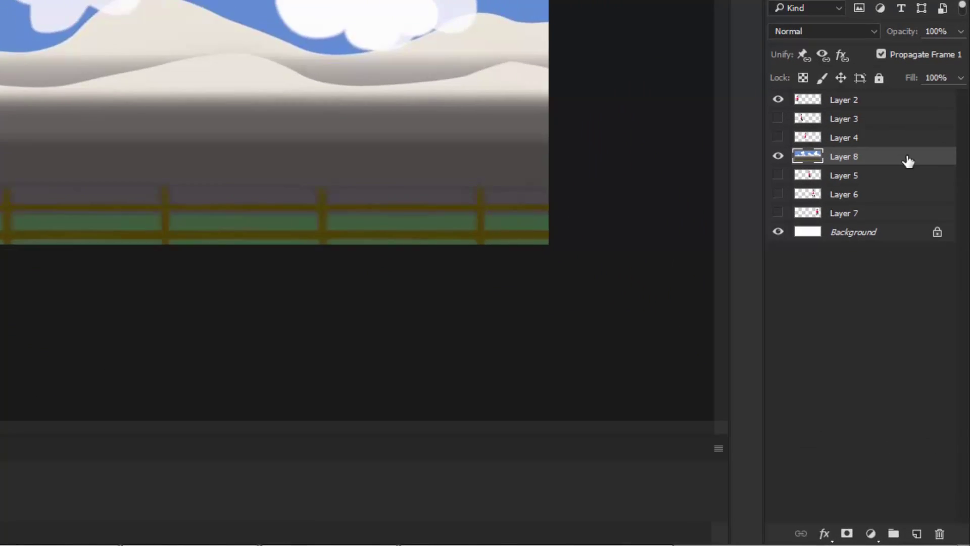
{"action": "left_click_drag", "start_coordinate": [934, 317], "coordinate": [916, 350]}
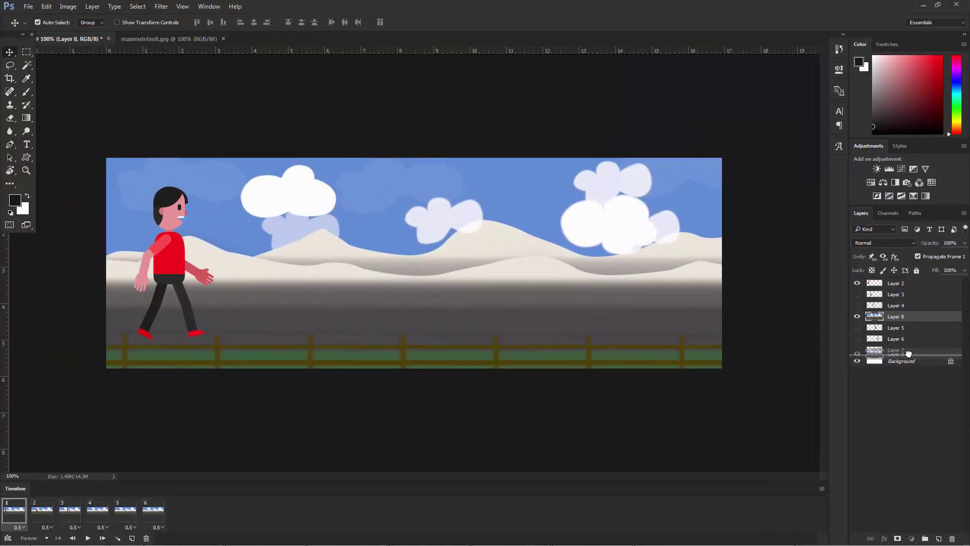
{"action": "left_click_drag", "start_coordinate": [909, 353], "coordinate": [909, 355]}
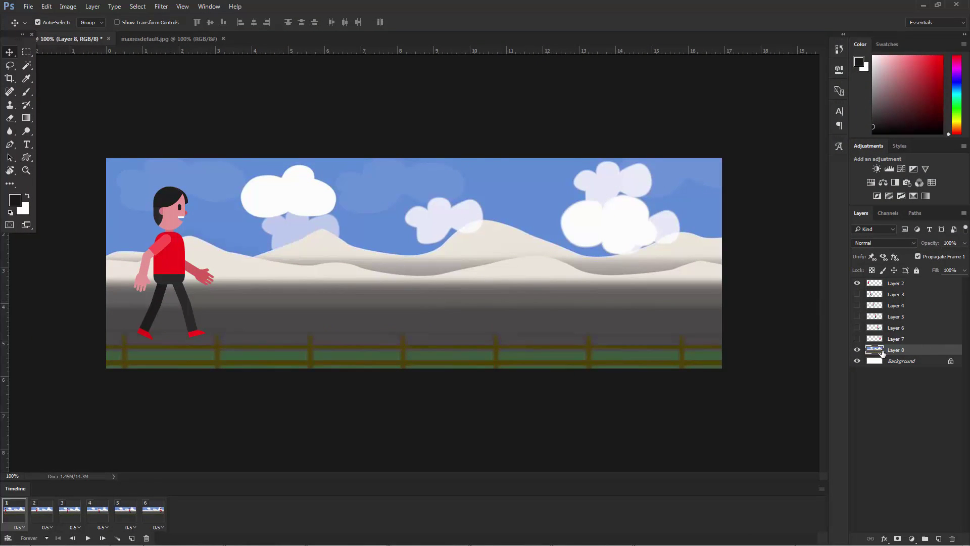
{"action": "left_click_drag", "start_coordinate": [442, 296], "coordinate": [438, 195]}
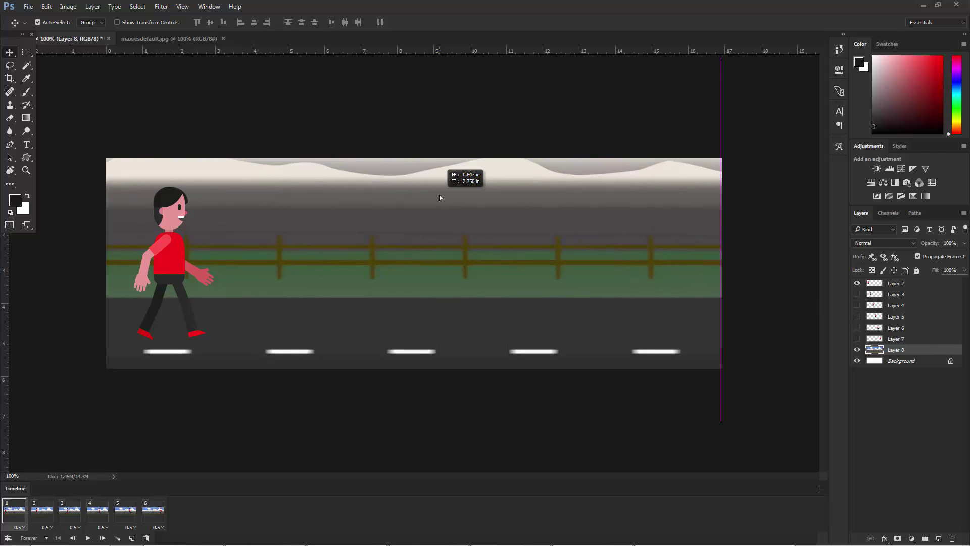
{"action": "left_click_drag", "start_coordinate": [439, 195], "coordinate": [442, 207]}
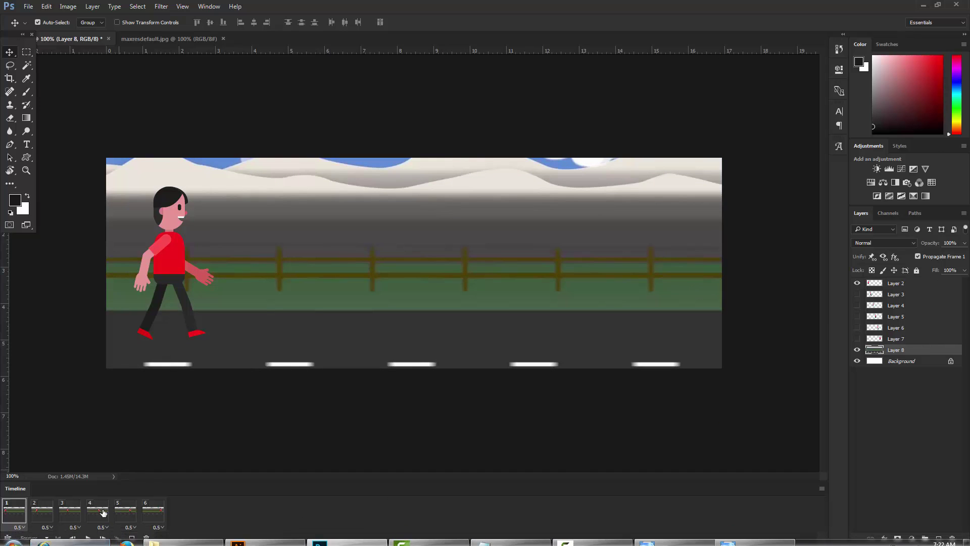
- Preview the animation, then shift the road scene slightly right and up
{"action": "left_click", "coordinate": [88, 540]}
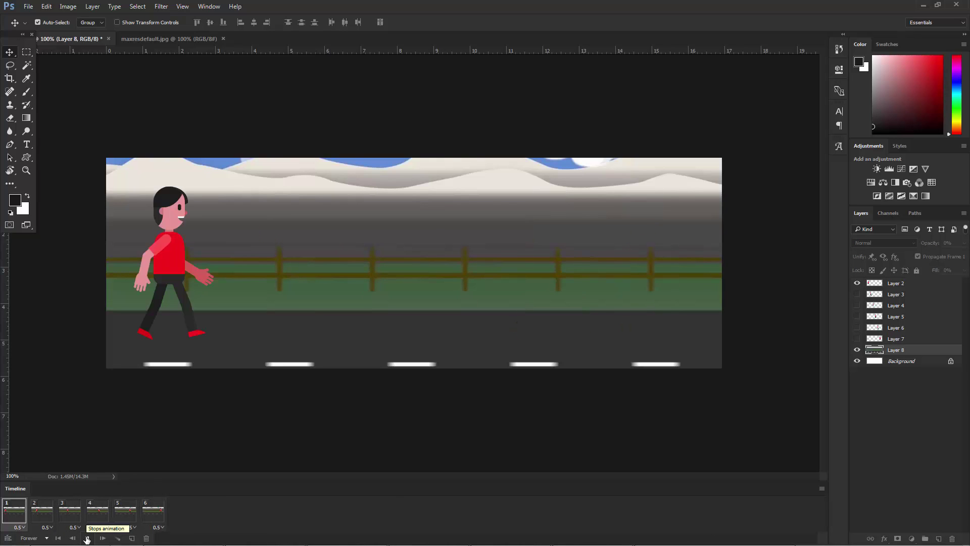
{"action": "left_click", "coordinate": [87, 538]}
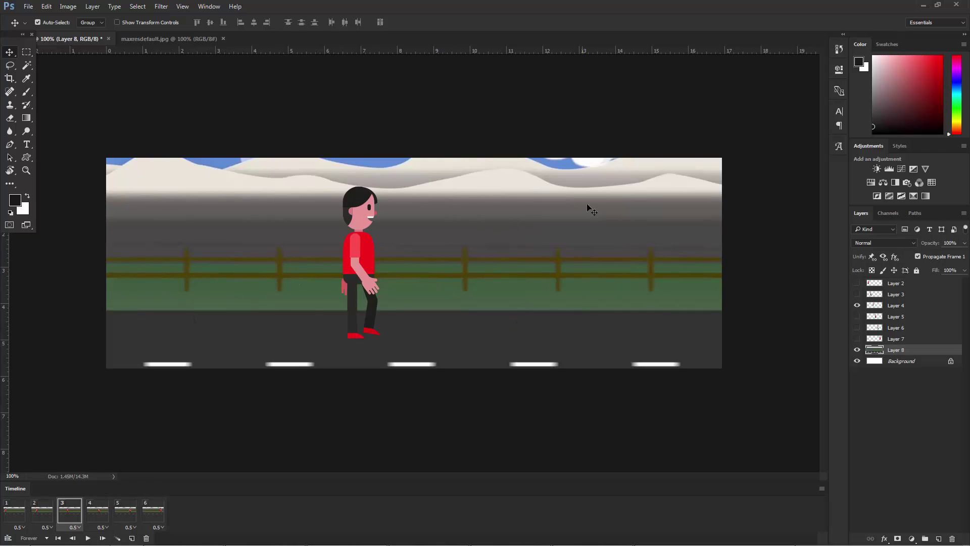
{"action": "mouse_move", "coordinate": [482, 235]}
{"action": "left_mouse_down"}
{"action": "mouse_move", "coordinate": [497, 222]}
{"action": "mouse_move", "coordinate": [460, 233]}
{"action": "left_mouse_up"}
- Widen the road scene to about 113% with Content-Aware Scale and reposition it
{"action": "left_click", "coordinate": [46, 6]}
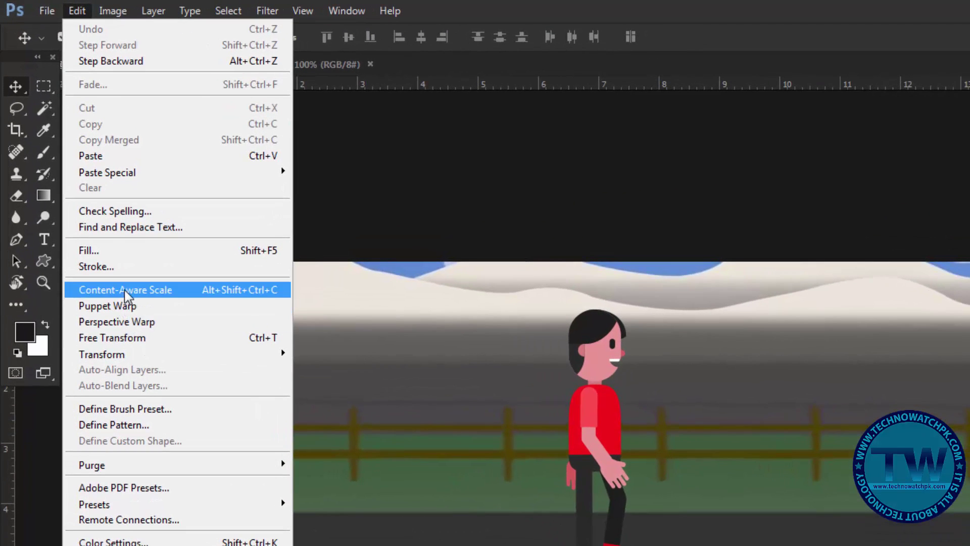
{"action": "left_click", "coordinate": [126, 290]}
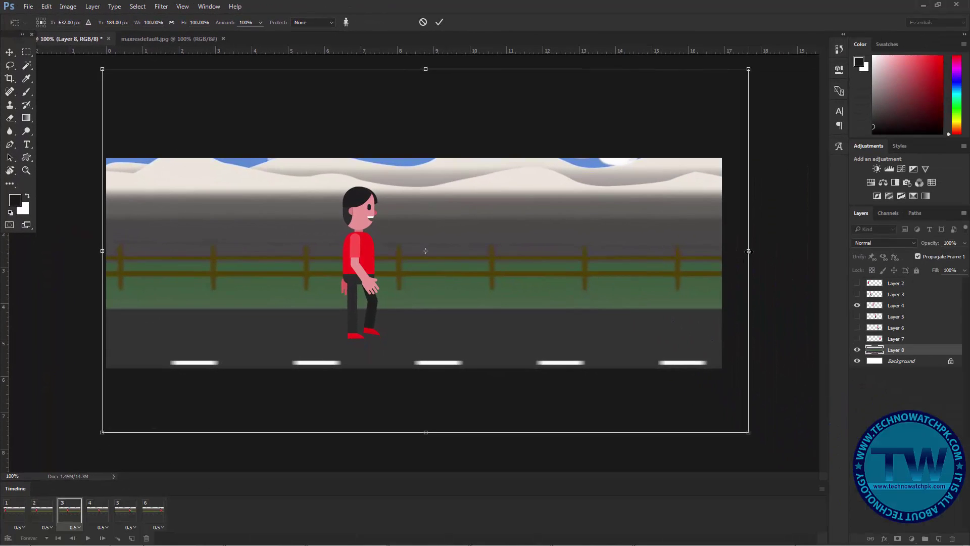
{"action": "left_click_drag", "start_coordinate": [749, 250], "coordinate": [796, 251]}
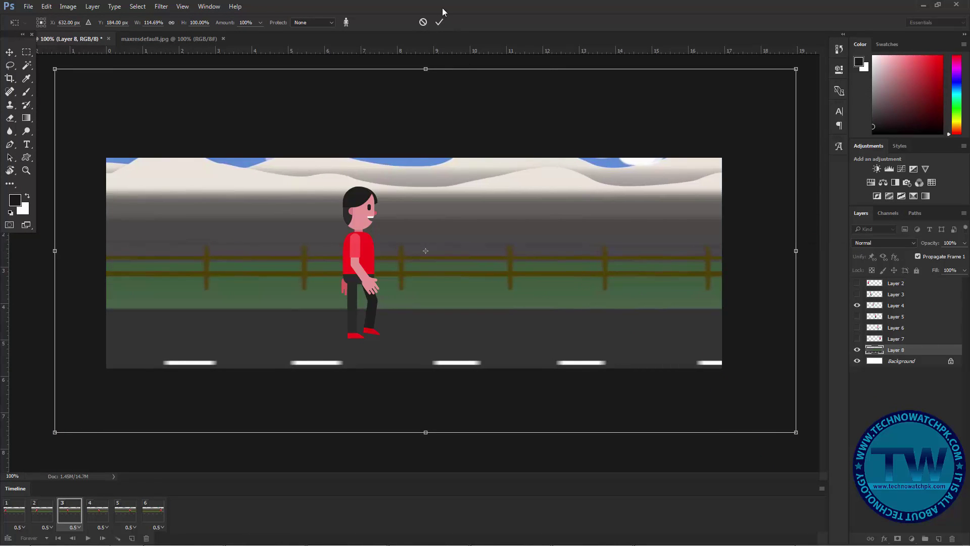
{"action": "left_click", "coordinate": [440, 22]}
{"action": "mouse_move", "coordinate": [433, 210]}
{"action": "left_mouse_down"}
{"action": "mouse_move", "coordinate": [445, 231]}
{"action": "mouse_move", "coordinate": [432, 188]}
{"action": "mouse_move", "coordinate": [520, 193]}
{"action": "mouse_move", "coordinate": [490, 195]}
{"action": "mouse_move", "coordinate": [488, 210]}
{"action": "left_mouse_up"}
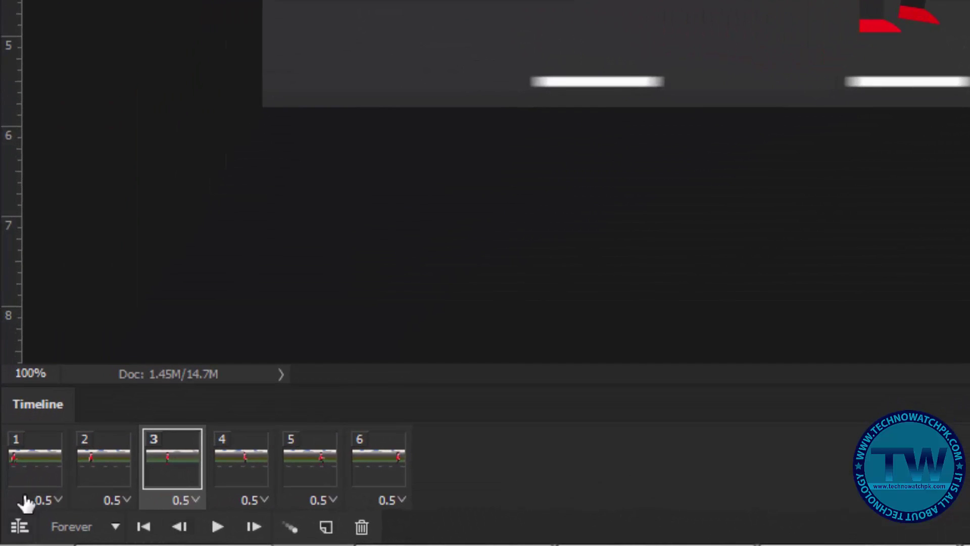
- Shift Layer 8 progressively further left in frames 1–5, ending on frame 6
{"action": "left_click", "coordinate": [38, 462]}
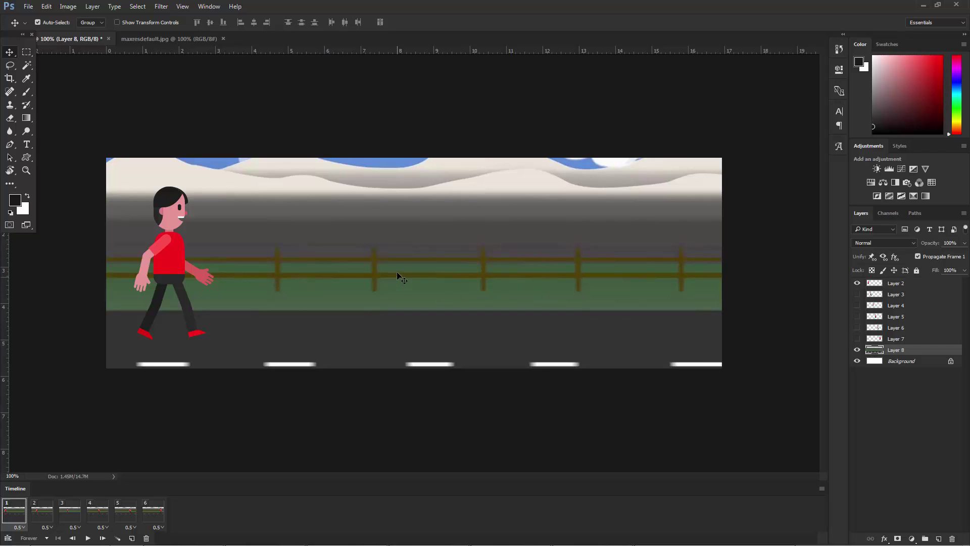
{"action": "left_click_drag", "start_coordinate": [490, 280], "coordinate": [470, 276]}
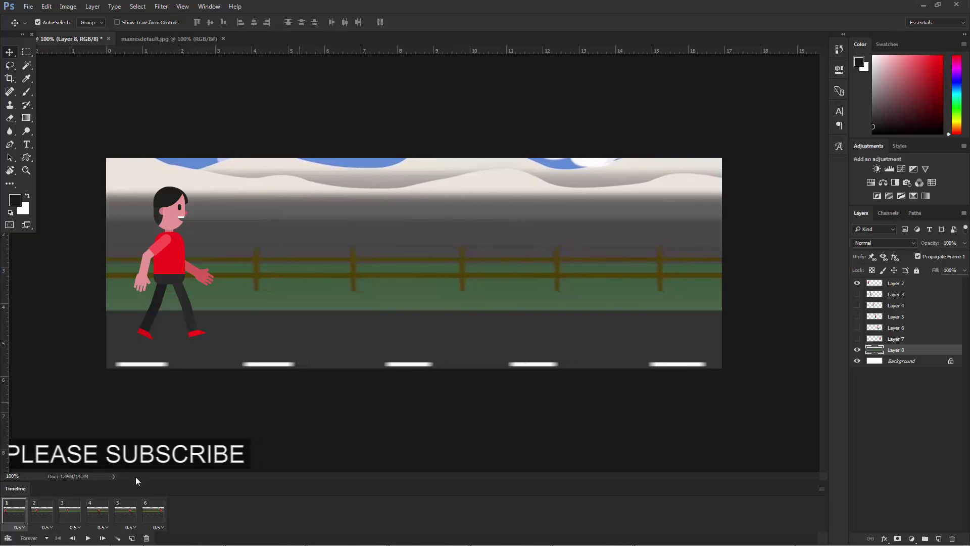
{"action": "left_click", "coordinate": [43, 514]}
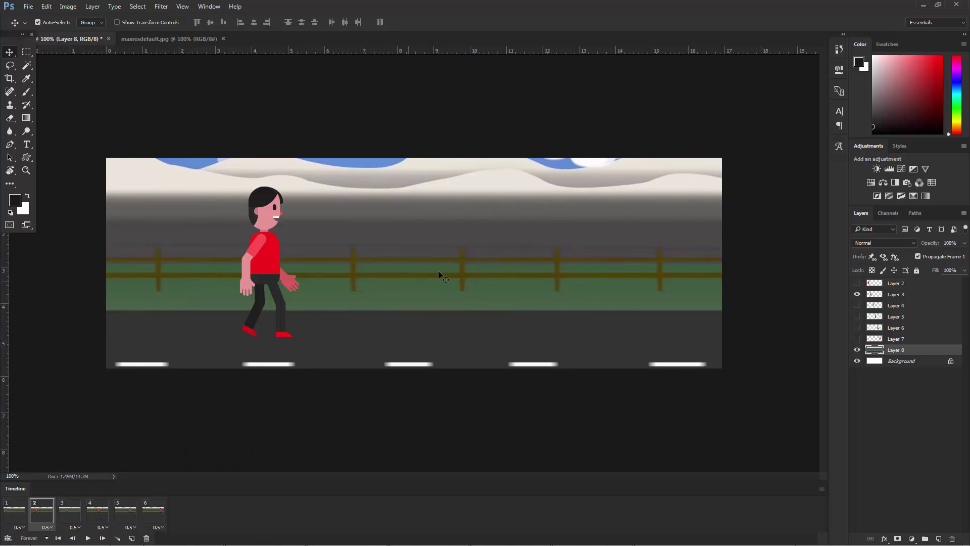
{"action": "left_click_drag", "start_coordinate": [503, 262], "coordinate": [479, 261]}
{"action": "left_click", "coordinate": [68, 509]}
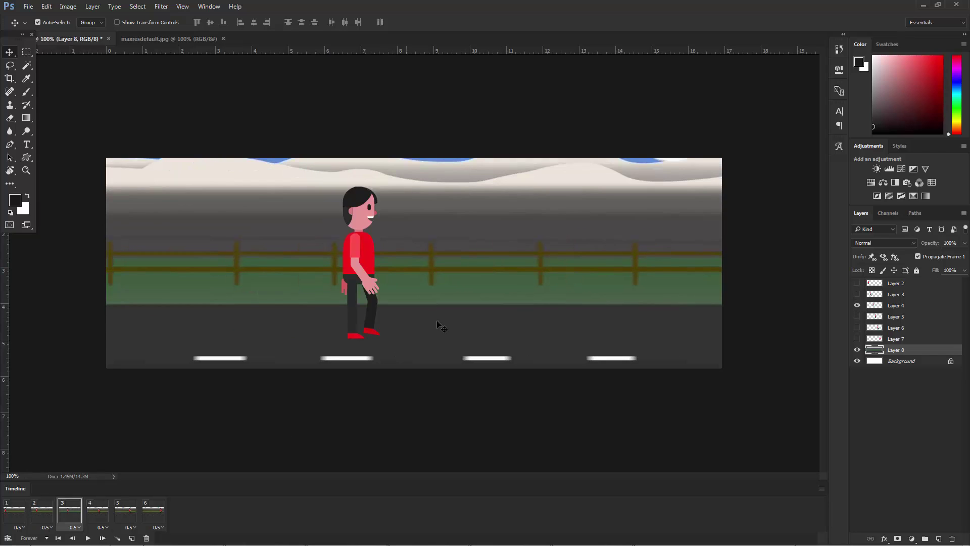
{"action": "left_click_drag", "start_coordinate": [517, 274], "coordinate": [468, 275]}
{"action": "left_click", "coordinate": [98, 508]}
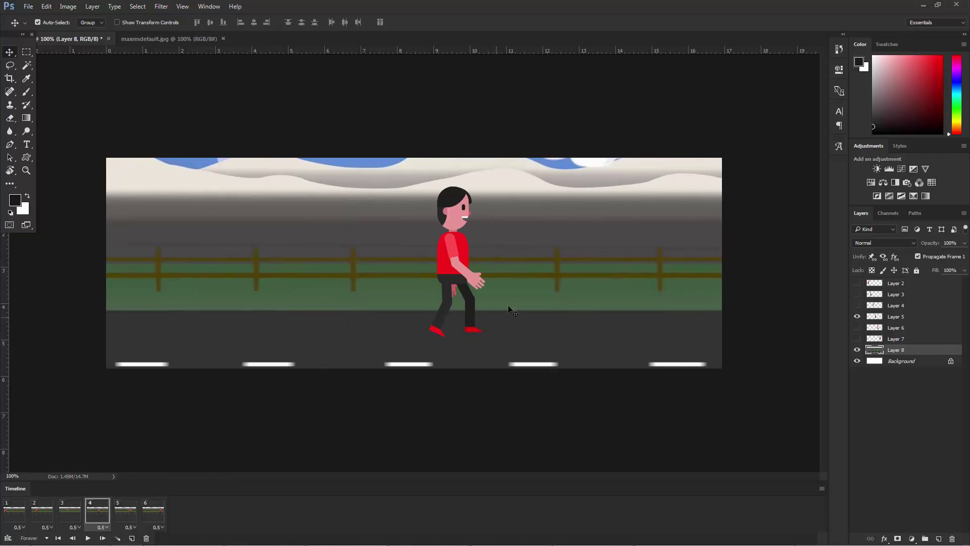
{"action": "mouse_move", "coordinate": [568, 271]}
{"action": "left_mouse_down"}
{"action": "mouse_move", "coordinate": [530, 271]}
{"action": "mouse_move", "coordinate": [552, 269]}
{"action": "left_mouse_up"}
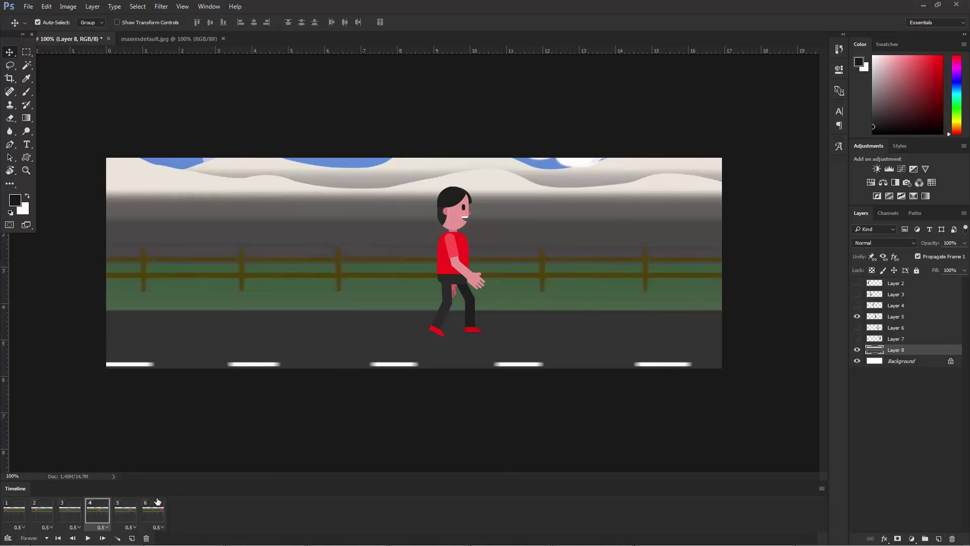
{"action": "left_click", "coordinate": [118, 518]}
{"action": "left_click_drag", "start_coordinate": [614, 279], "coordinate": [542, 283]}
{"action": "left_click", "coordinate": [154, 511]}
- Play the six-frame walk animation starting from frame 1
{"action": "left_click", "coordinate": [21, 507]}
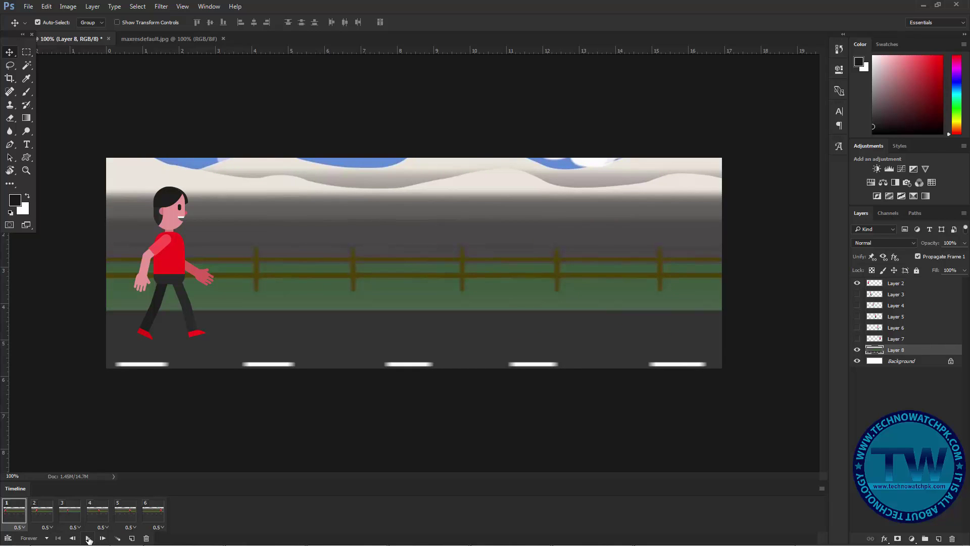
{"action": "left_click", "coordinate": [88, 538]}
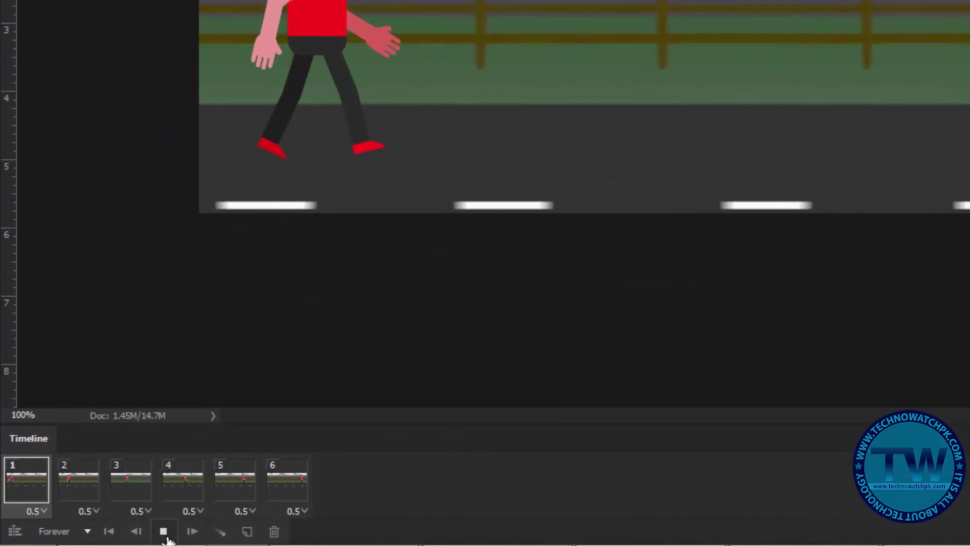
- Stop playback and create a new blank white document, Untitled-1
{"action": "left_click", "coordinate": [137, 534]}
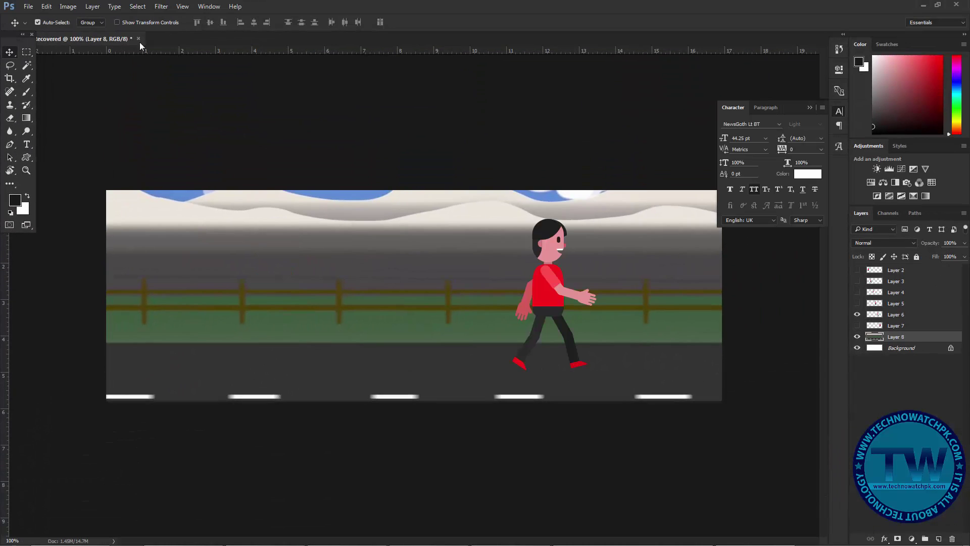
{"action": "left_click", "coordinate": [28, 6]}
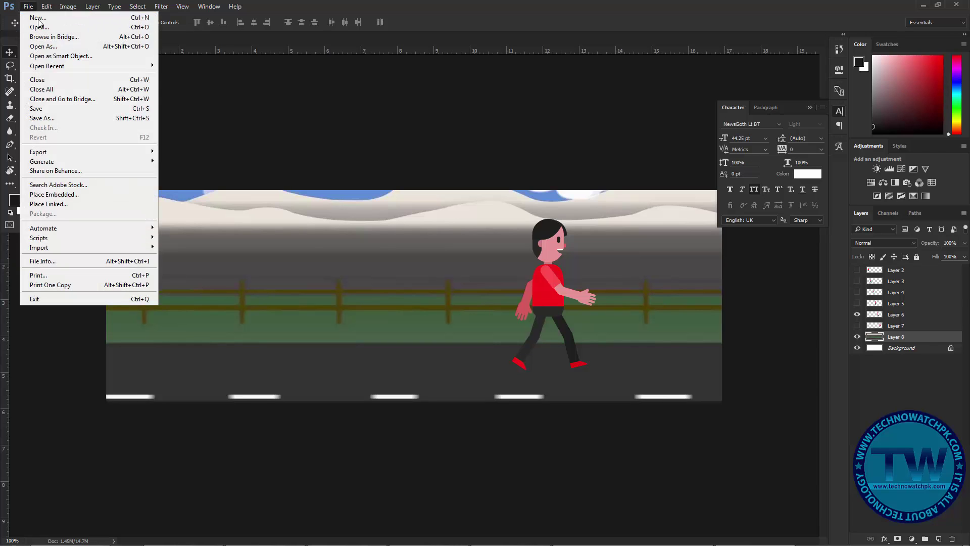
{"action": "left_click", "coordinate": [551, 177]}
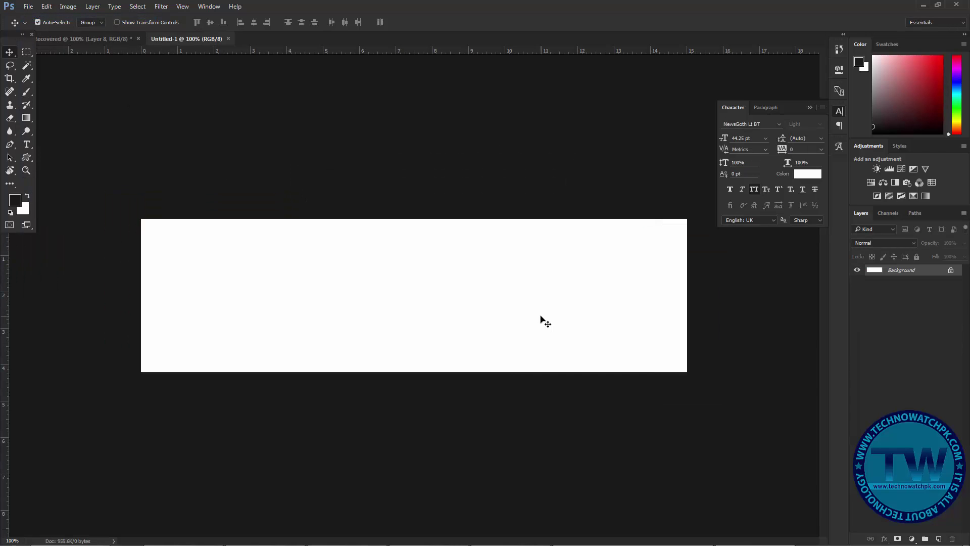
- Place dark red WELCOME text on the new canvas
{"action": "left_click", "coordinate": [26, 144]}
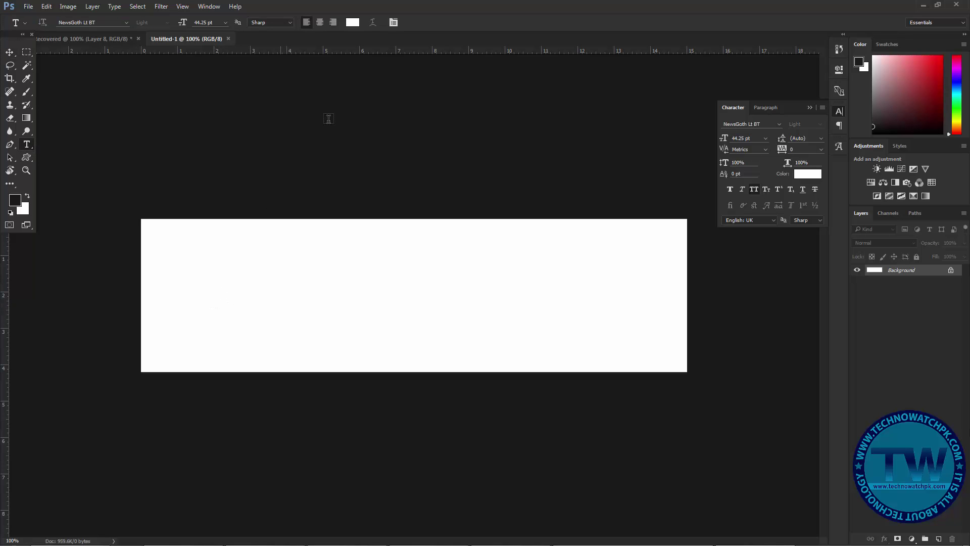
{"action": "left_click", "coordinate": [352, 22]}
{"action": "type", "text": "bc1616"}
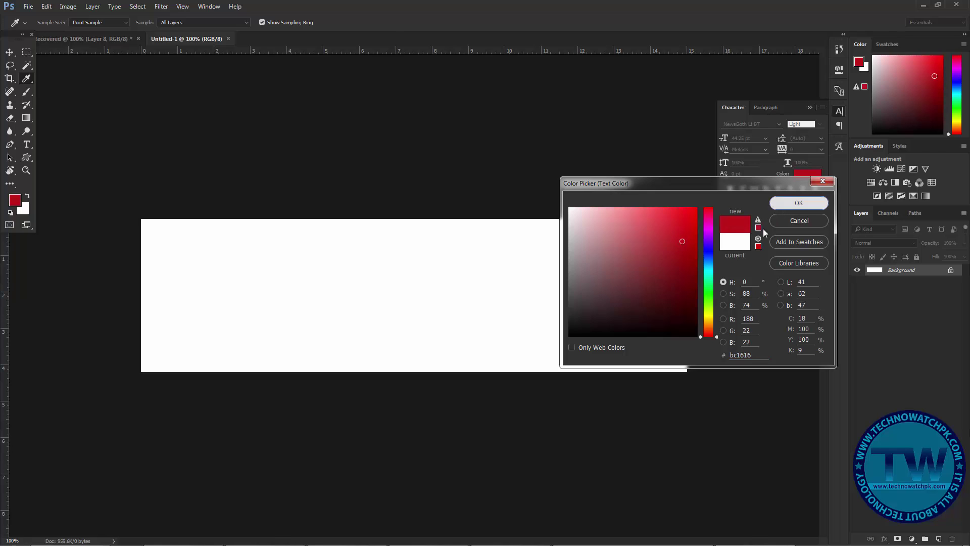
{"action": "key", "text": "Return"}
{"action": "left_click", "coordinate": [219, 293]}
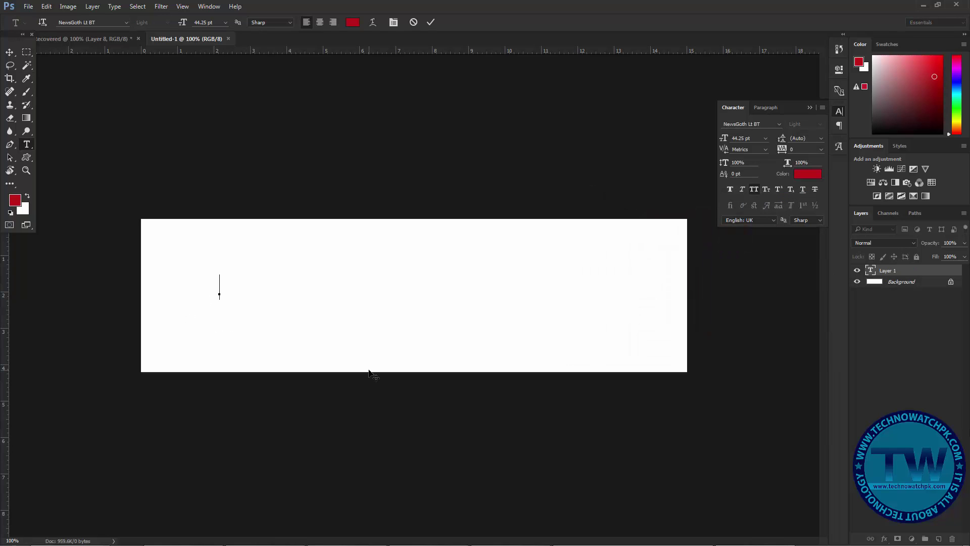
{"action": "type", "text": "WELCOME"}
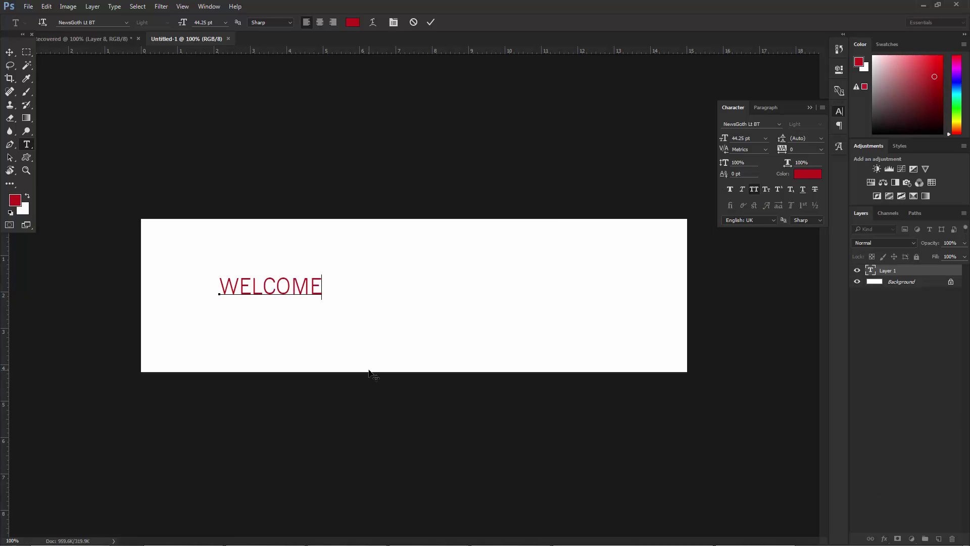
- Enlarge WELCOME to 185.25 pt and centre it on the banner
{"action": "double_click", "coordinate": [264, 286]}
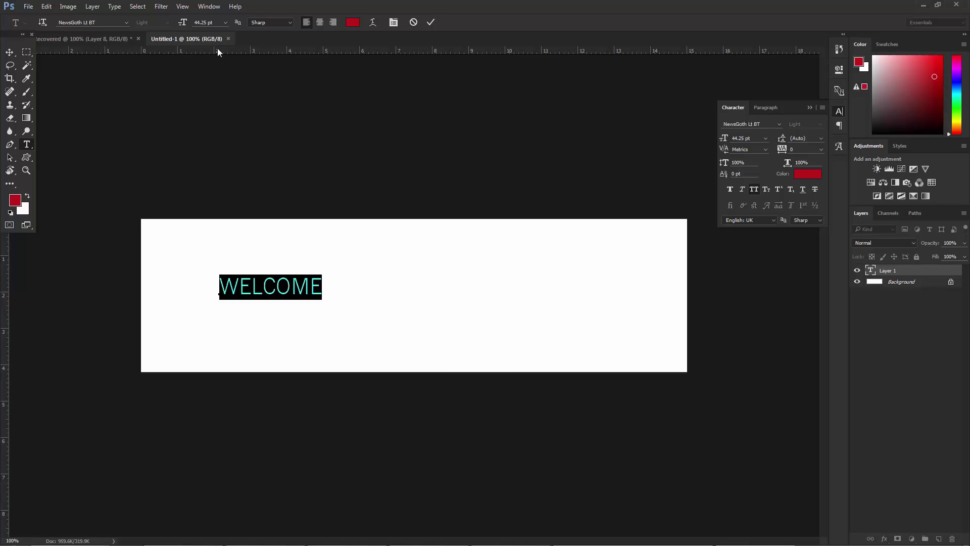
{"action": "mouse_move", "coordinate": [186, 25]}
{"action": "left_mouse_down"}
{"action": "mouse_move", "coordinate": [225, 31]}
{"action": "mouse_move", "coordinate": [210, 54]}
{"action": "left_mouse_up"}
{"action": "left_click", "coordinate": [11, 52]}
{"action": "left_click_drag", "start_coordinate": [386, 255], "coordinate": [419, 278]}
{"action": "double_click", "coordinate": [870, 270]}
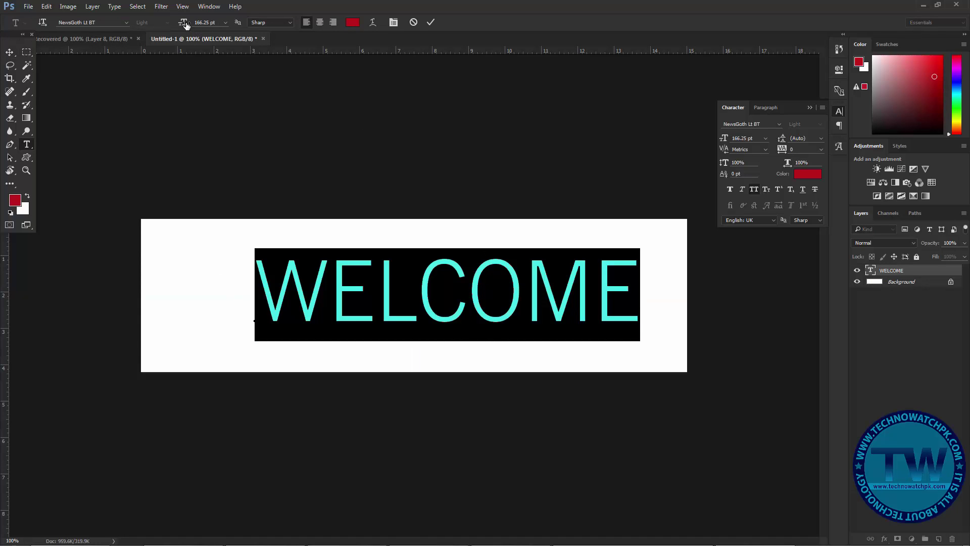
{"action": "left_click_drag", "start_coordinate": [182, 23], "coordinate": [202, 23]}
{"action": "left_click", "coordinate": [11, 52]}
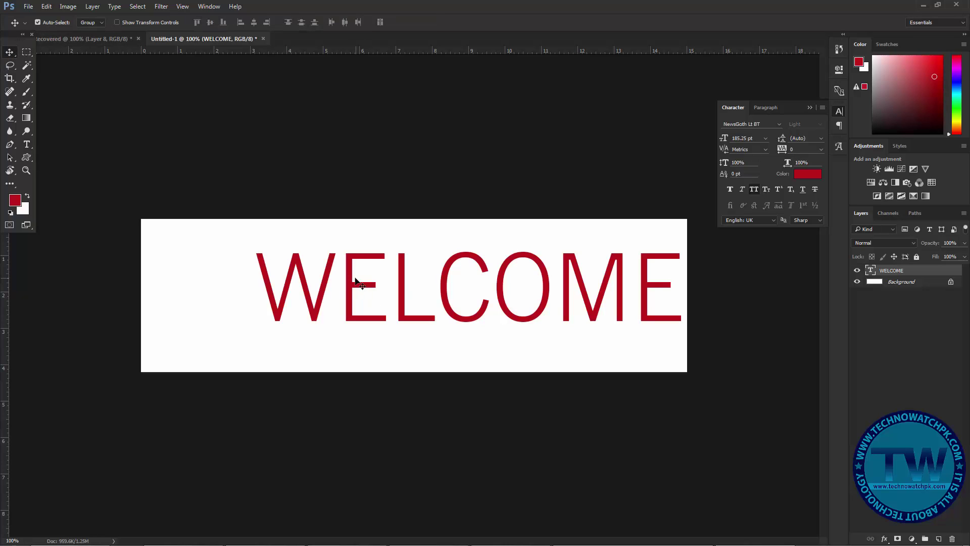
{"action": "left_click_drag", "start_coordinate": [341, 286], "coordinate": [301, 294]}
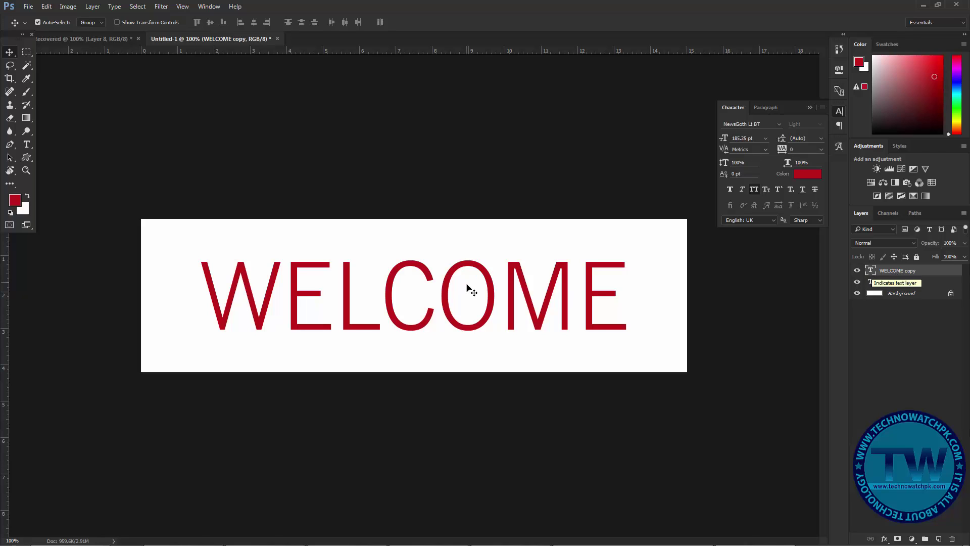
- Recolour the copied WELCOME text to dark blue #0b339a
{"action": "double_click", "coordinate": [871, 271]}
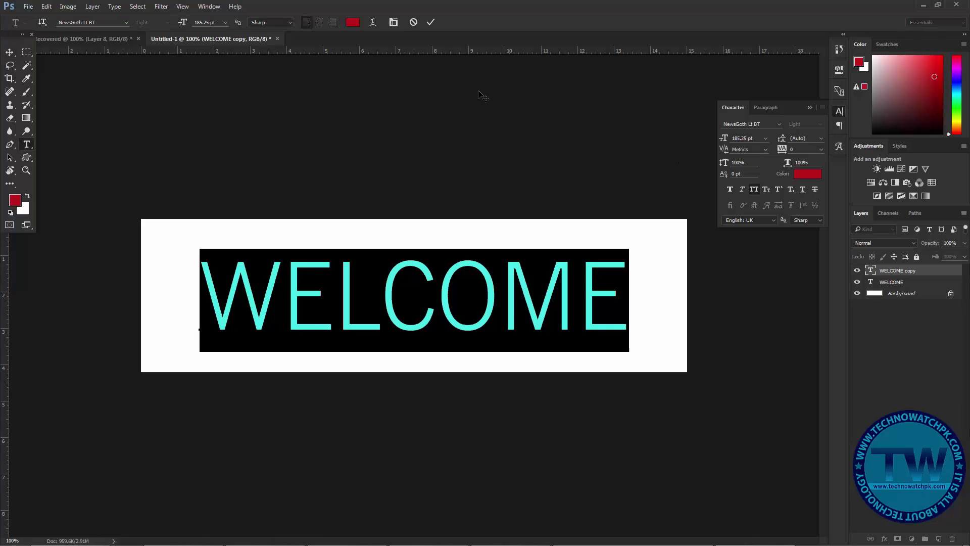
{"action": "left_click", "coordinate": [352, 22]}
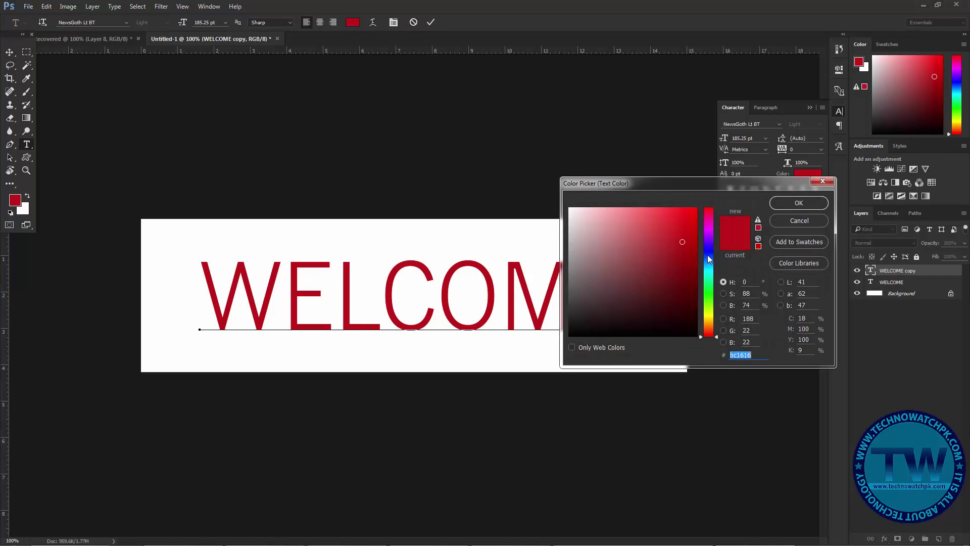
{"action": "mouse_move", "coordinate": [708, 254]}
{"action": "left_mouse_down"}
{"action": "mouse_move", "coordinate": [708, 269]}
{"action": "mouse_move", "coordinate": [707, 257]}
{"action": "left_mouse_up"}
{"action": "left_click", "coordinate": [689, 259]}
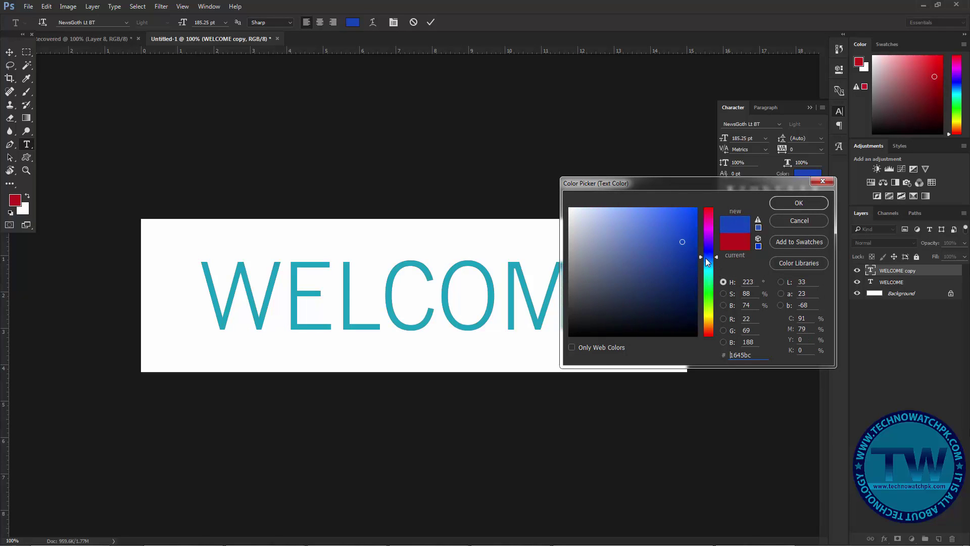
{"action": "left_click", "coordinate": [796, 203]}
{"action": "left_click", "coordinate": [10, 52]}
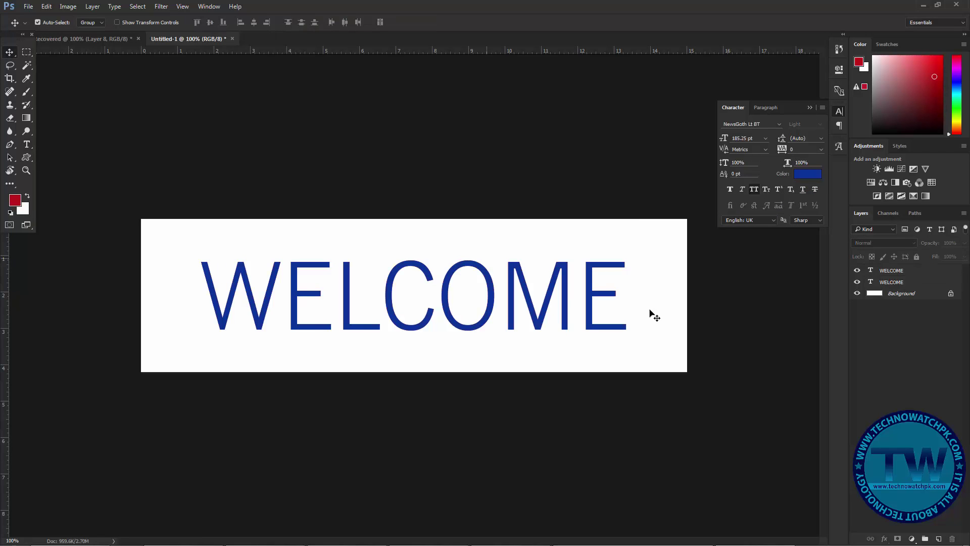
- Toggle the blue WELCOME layer's visibility to compare it with the red
{"action": "left_click", "coordinate": [857, 271]}
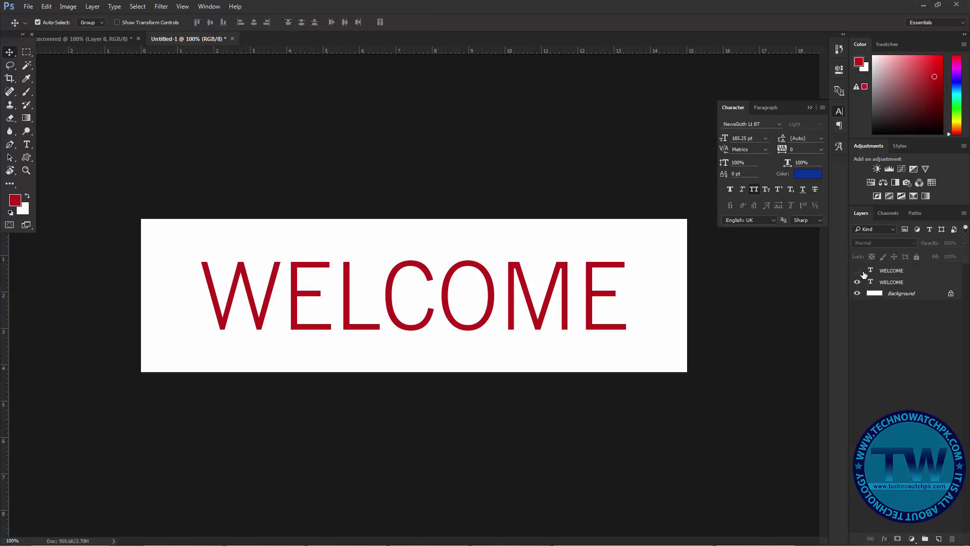
{"action": "left_click", "coordinate": [857, 271]}
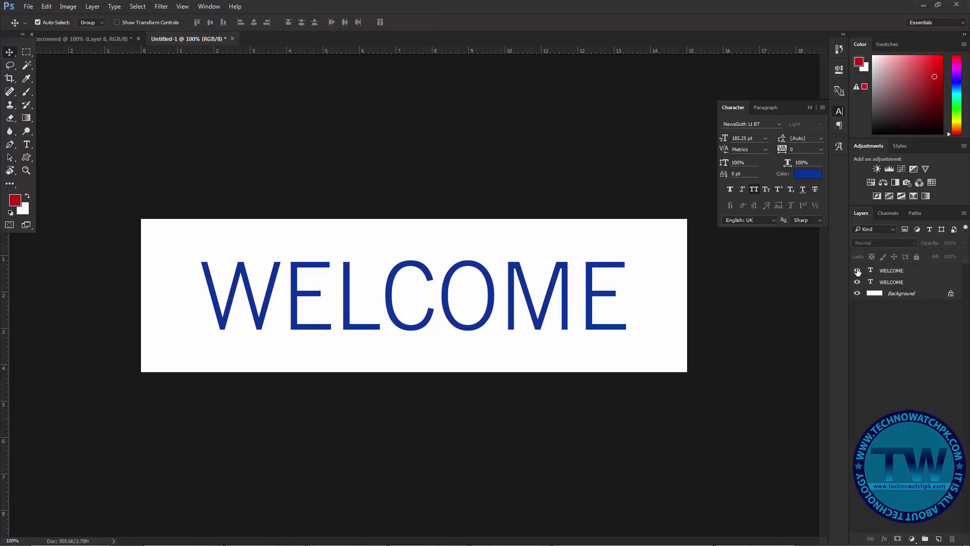
{"action": "left_click", "coordinate": [857, 271]}
{"action": "left_click", "coordinate": [857, 271]}
- Open the Timeline, create a frame animation and add a second frame
{"action": "left_click", "coordinate": [211, 7]}
{"action": "left_click", "coordinate": [224, 304]}
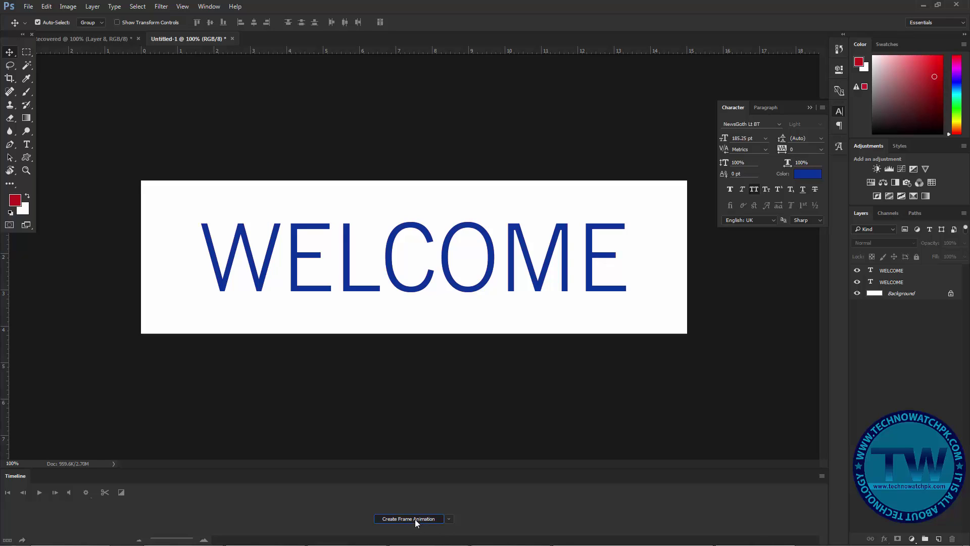
{"action": "left_click", "coordinate": [415, 518]}
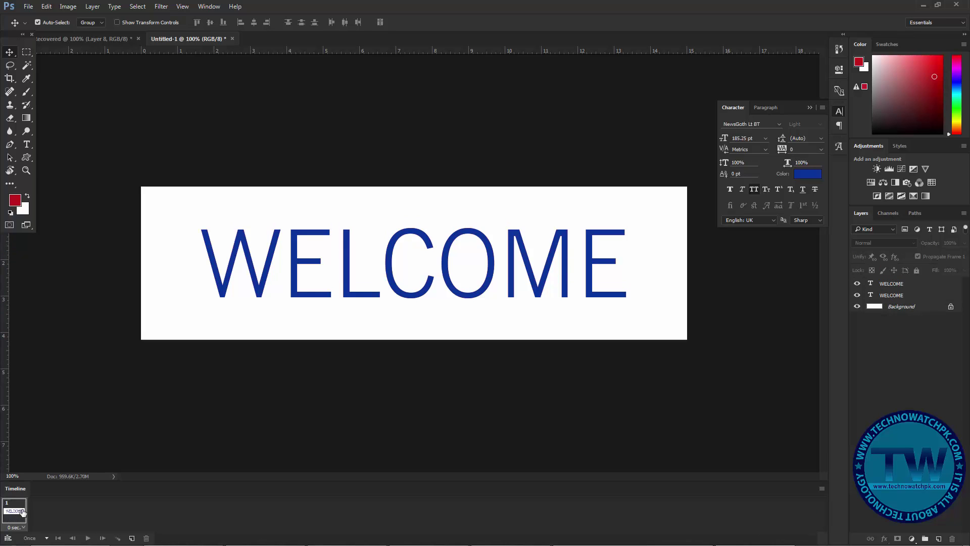
{"action": "left_click", "coordinate": [133, 539]}
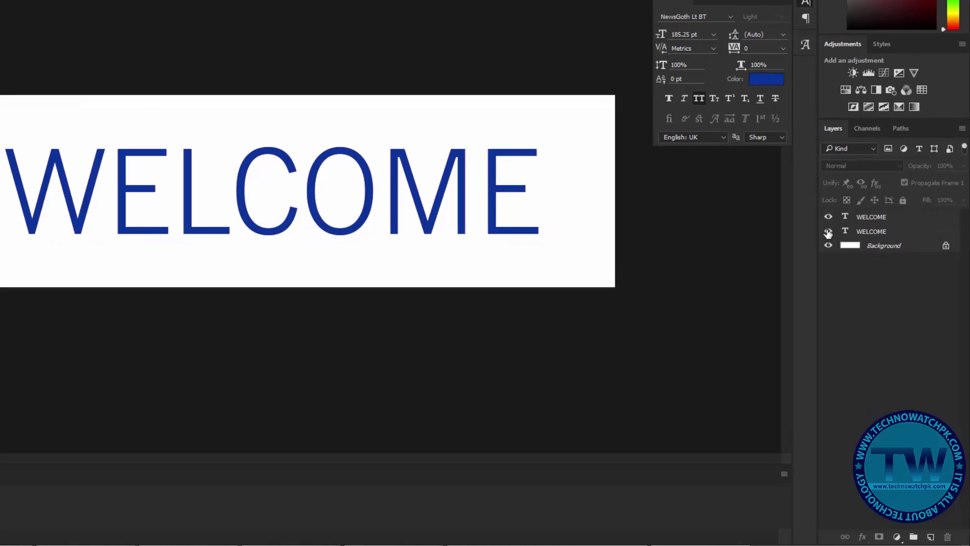
- Show red WELCOME only in frame 1 and blue WELCOME only in frame 2
{"action": "left_click", "coordinate": [828, 231]}
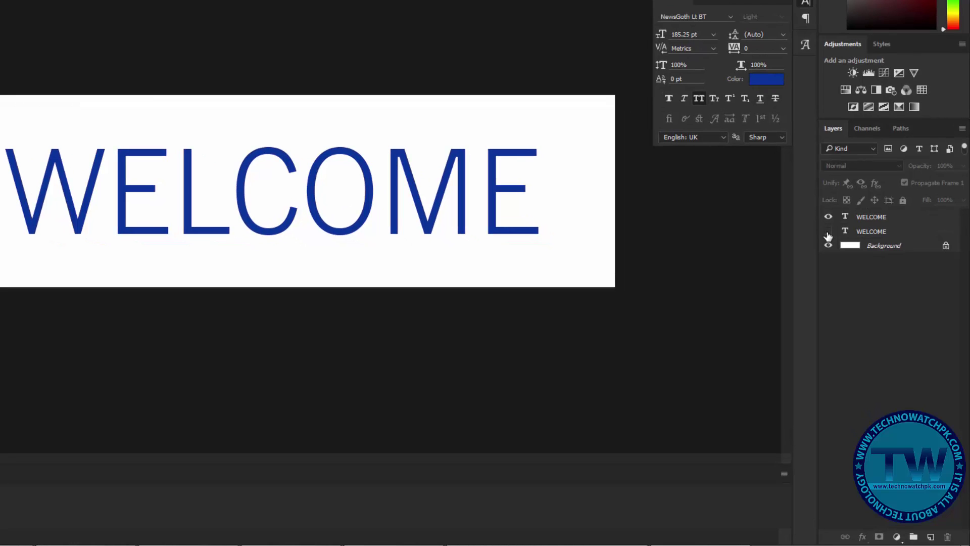
{"action": "left_click", "coordinate": [828, 231]}
{"action": "left_click", "coordinate": [828, 216]}
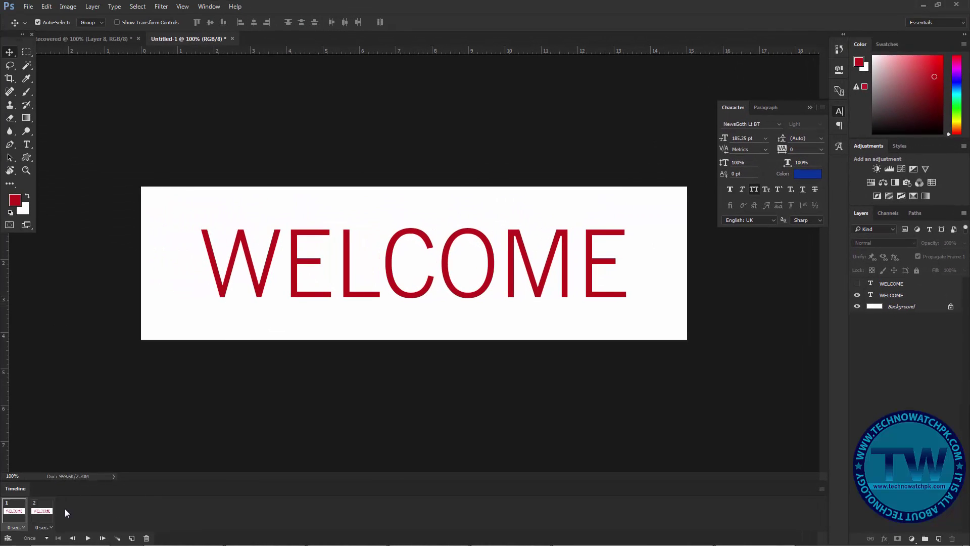
{"action": "left_click", "coordinate": [46, 512]}
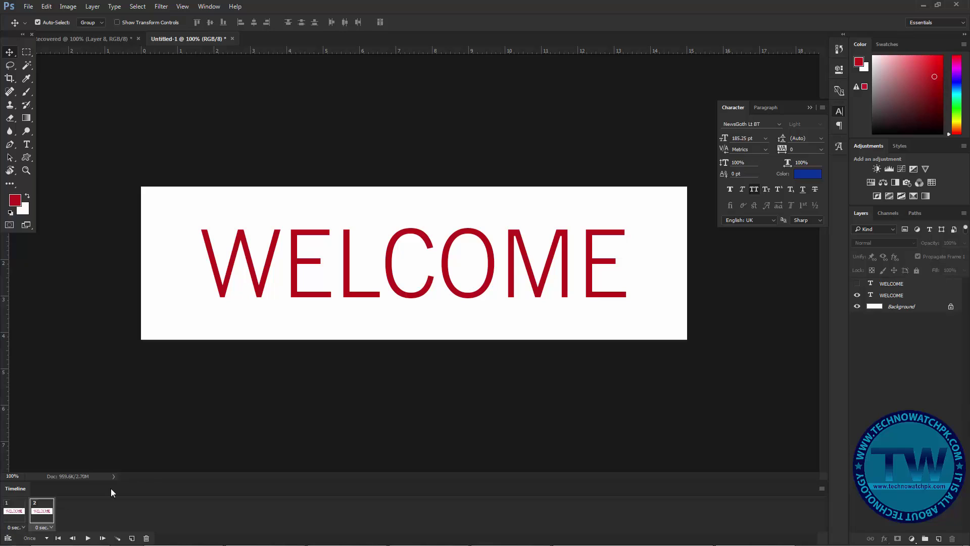
{"action": "left_click", "coordinate": [857, 284]}
{"action": "left_click", "coordinate": [857, 295]}
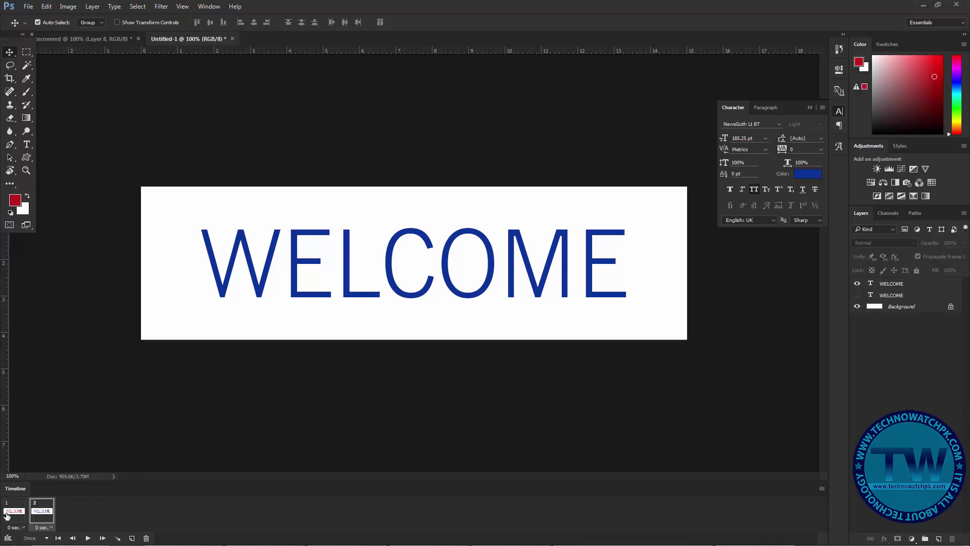
{"action": "left_click", "coordinate": [16, 512]}
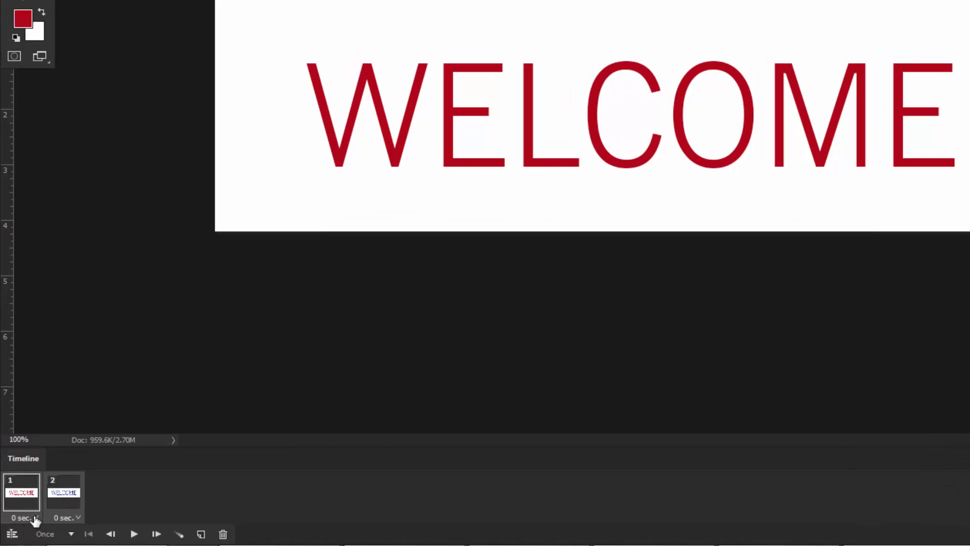
- Set the frame delay to 0.5 s and looping to Forever, then play the preview
{"action": "left_click", "coordinate": [33, 519]}
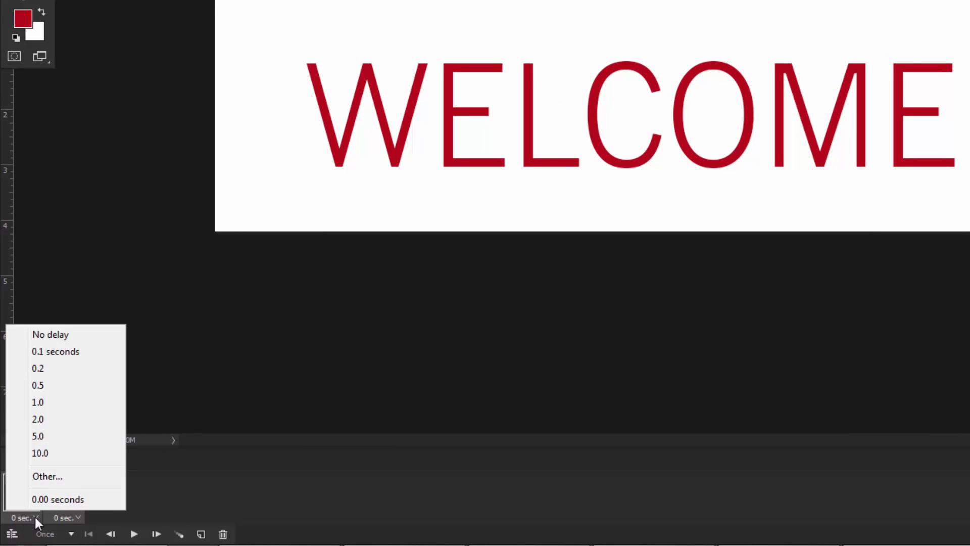
{"action": "left_click", "coordinate": [50, 389]}
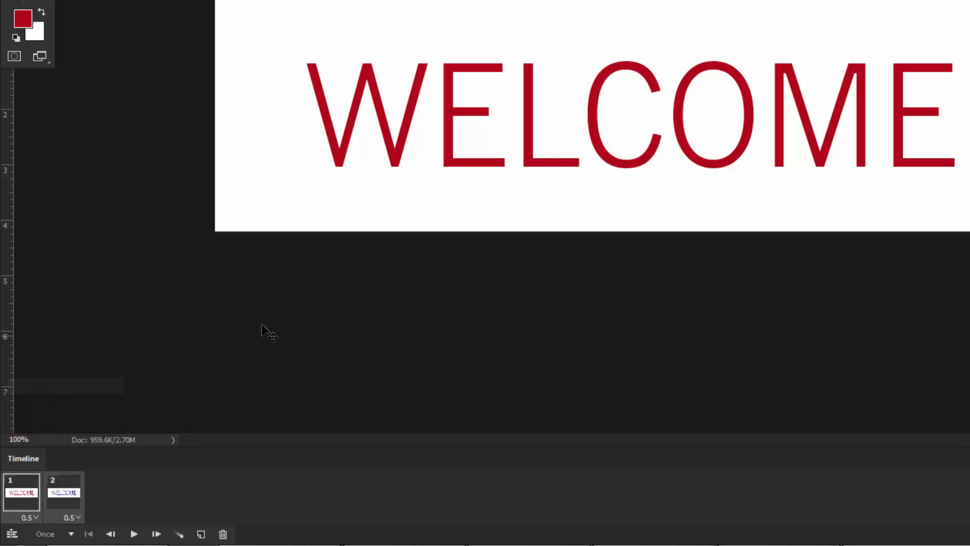
{"action": "left_click", "coordinate": [70, 533]}
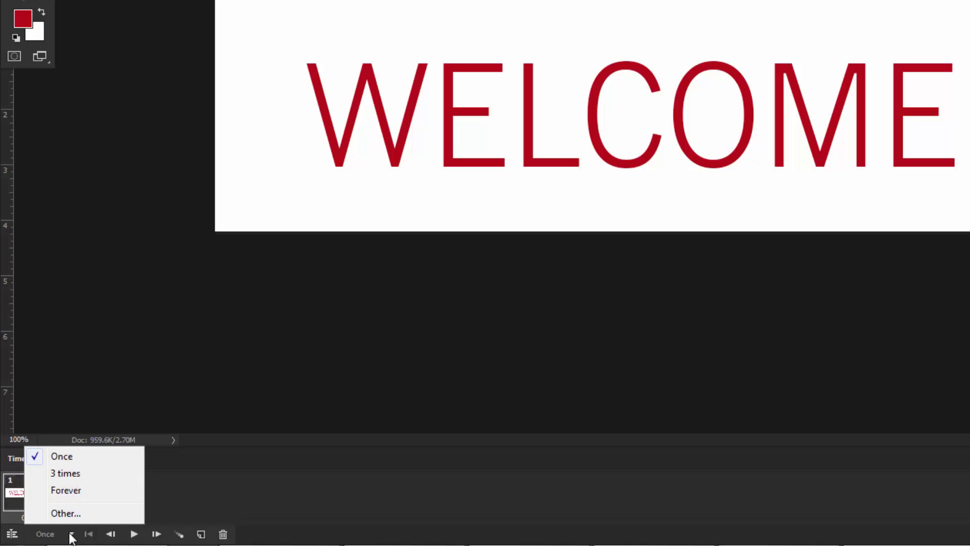
{"action": "left_click", "coordinate": [66, 490]}
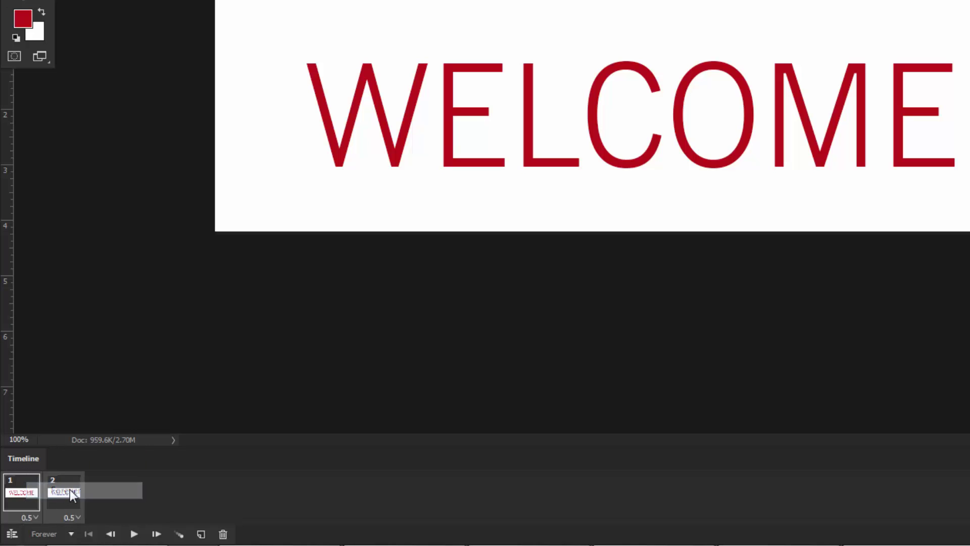
{"action": "left_click", "coordinate": [133, 534]}
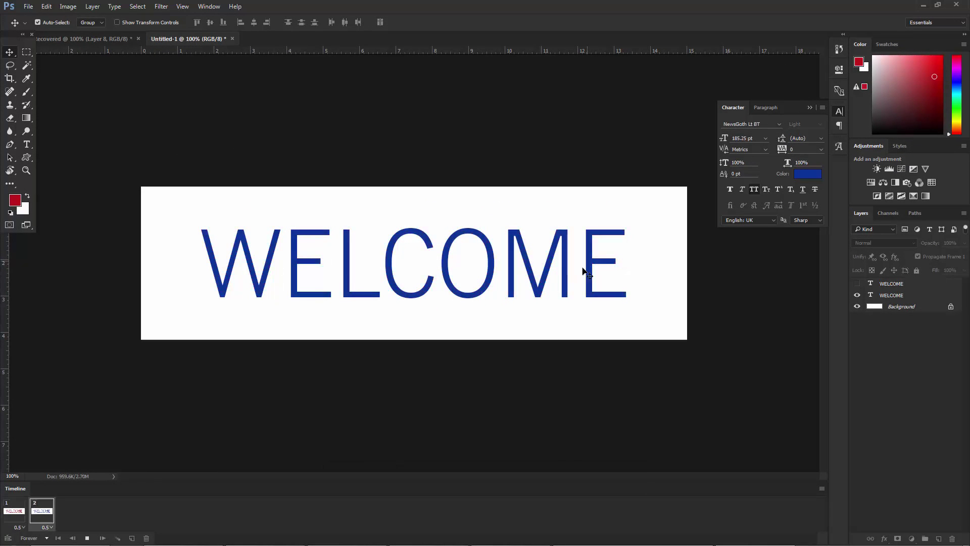
- Stop the WELCOME animation preview and open the File menu for exporting
{"action": "key", "text": "space"}
{"action": "left_click", "coordinate": [30, 7]}
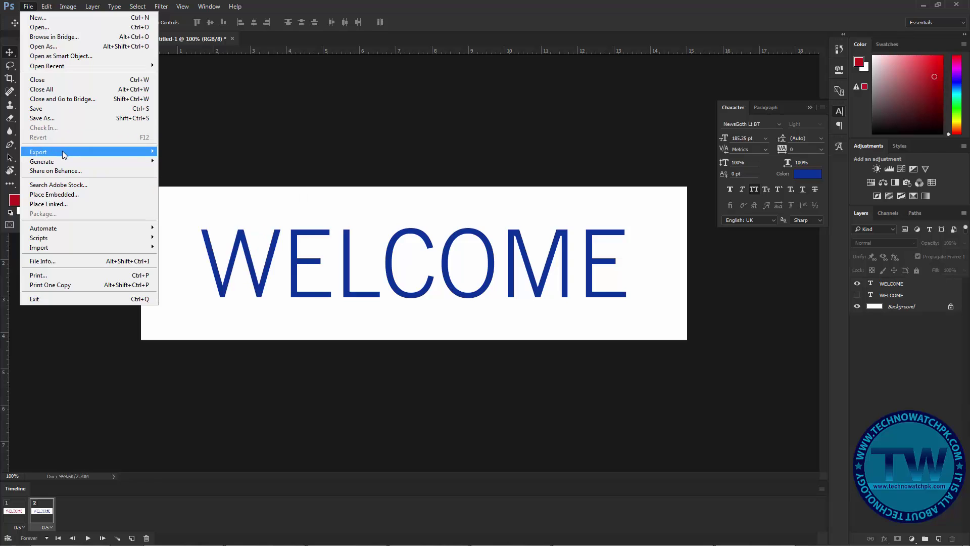
{"action": "mouse_move", "coordinate": [45, 151]}
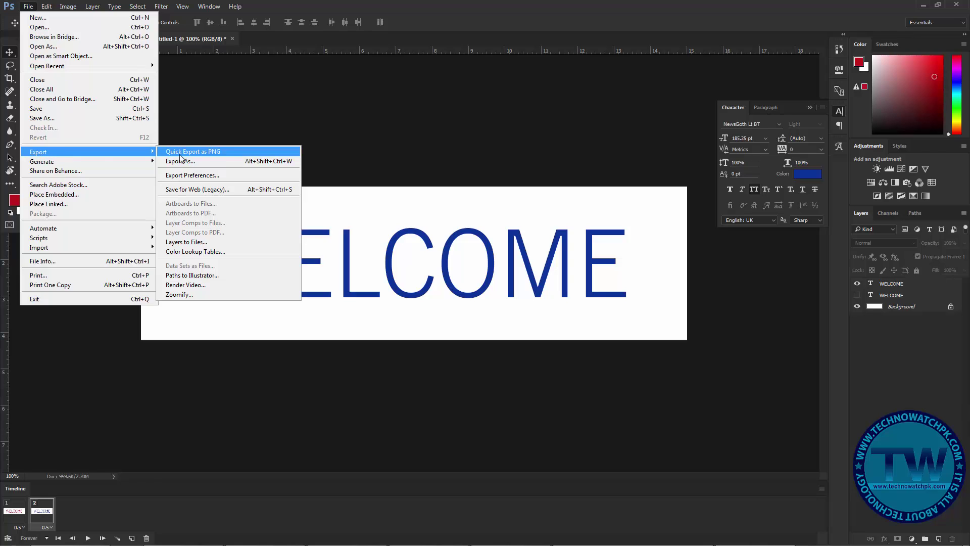
- In Save for Web (Legacy), keep GIF as the format and save the looping animation
{"action": "left_click", "coordinate": [220, 189]}
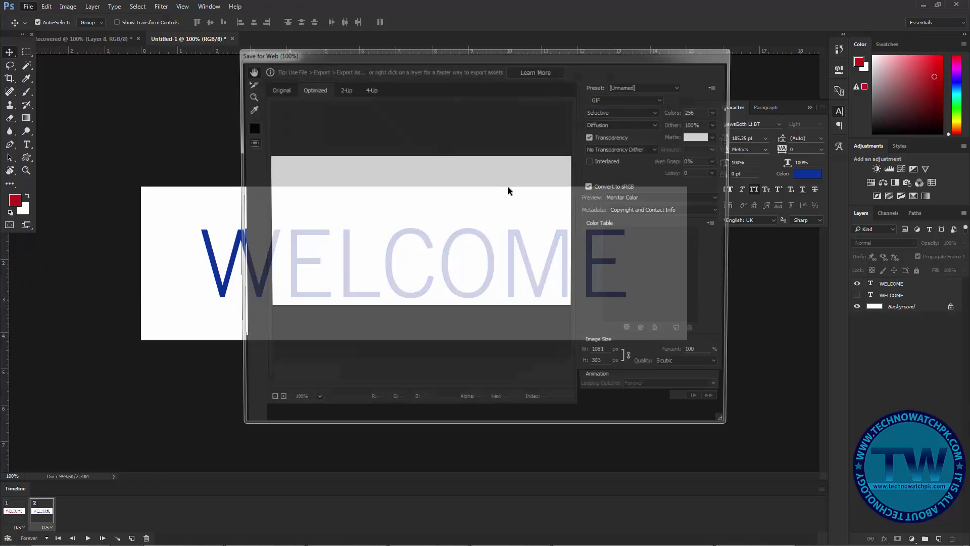
{"action": "left_click", "coordinate": [652, 99]}
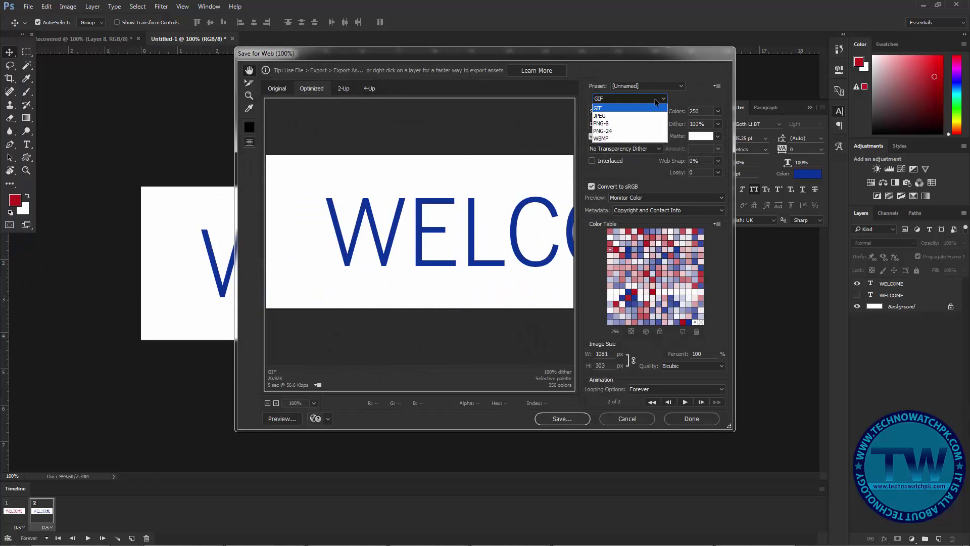
{"action": "left_click", "coordinate": [602, 110]}
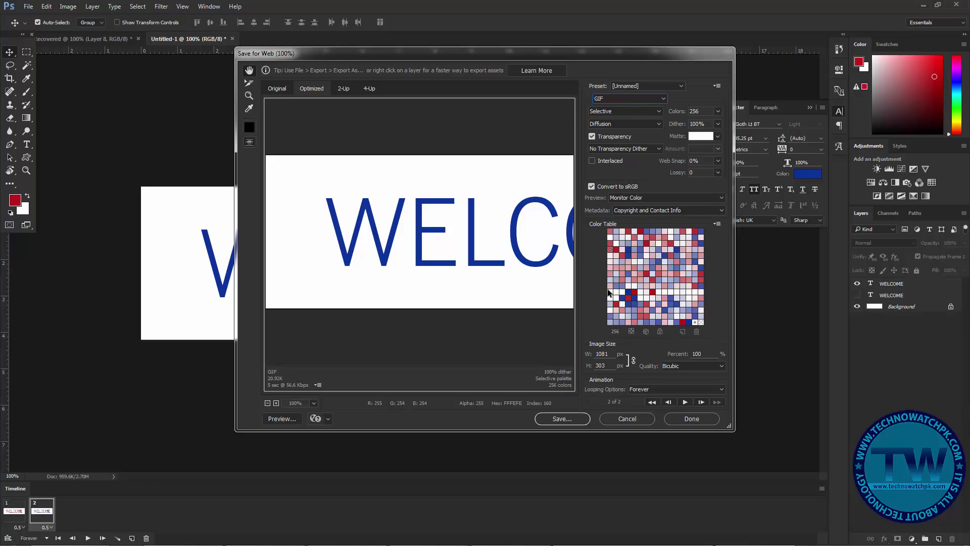
{"action": "left_click", "coordinate": [560, 418]}
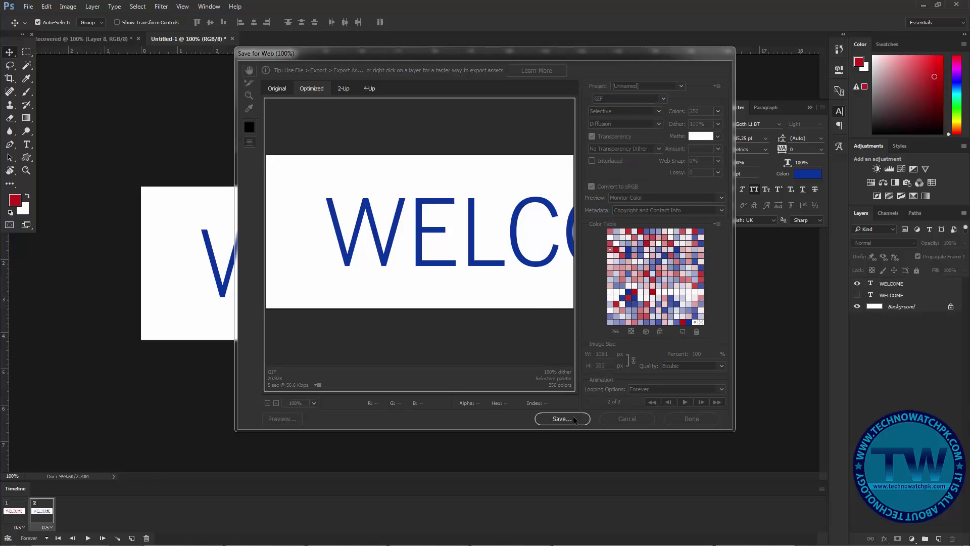